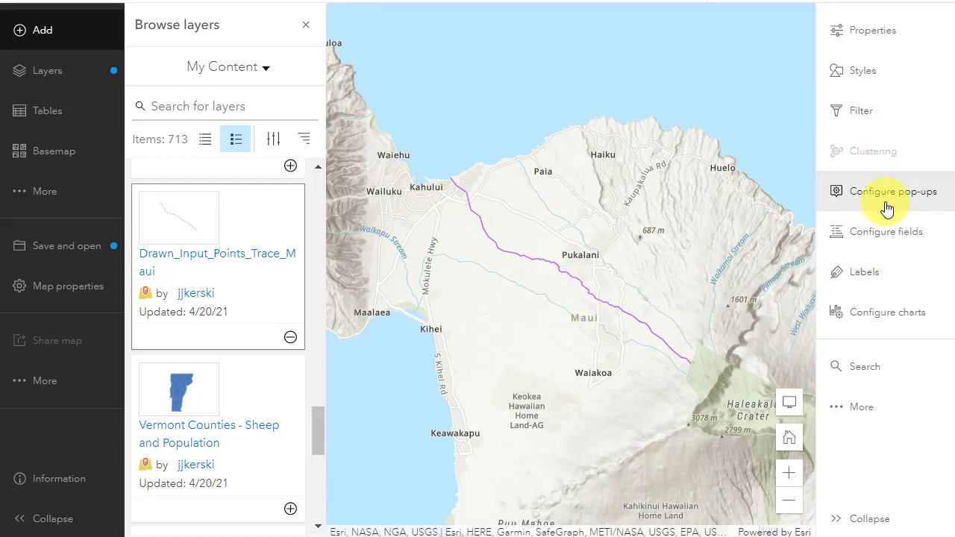
- Enable pop-ups for the Drawn Input Points Trace Maui layer and select the trace line on the map to show its pop-up
click(825, 203)
click(795, 119)
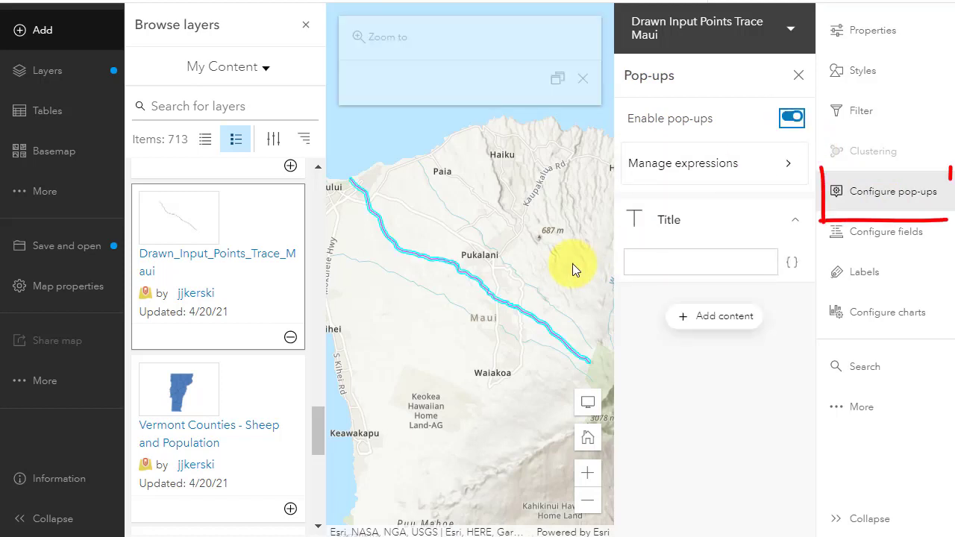
click(457, 276)
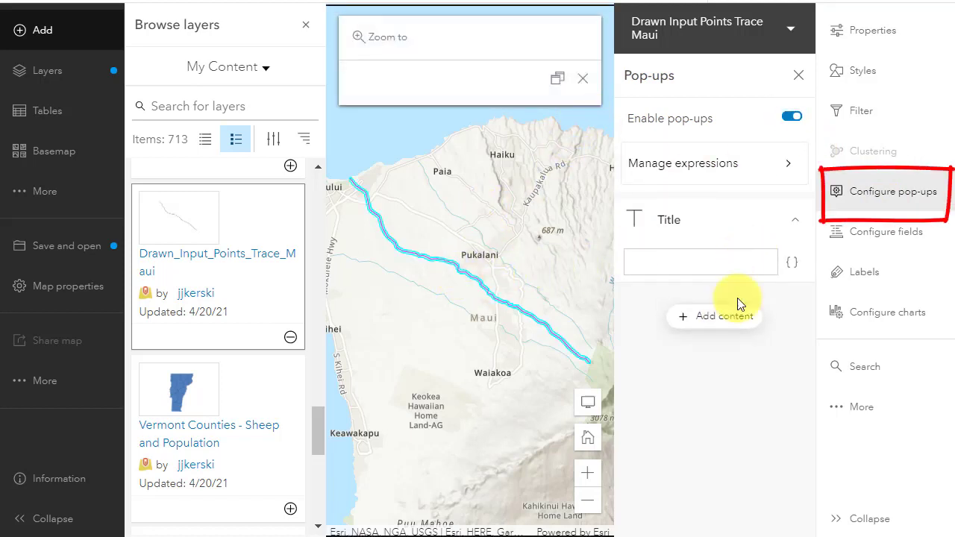
- Insert the Length {AnalysisLength} field into the pop-up title
click(791, 264)
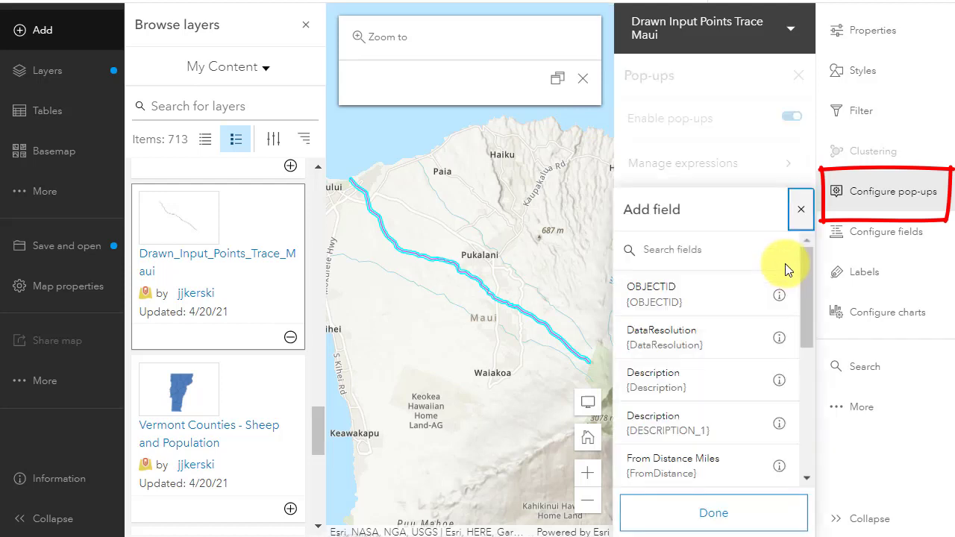
scroll(722, 411, down, 3)
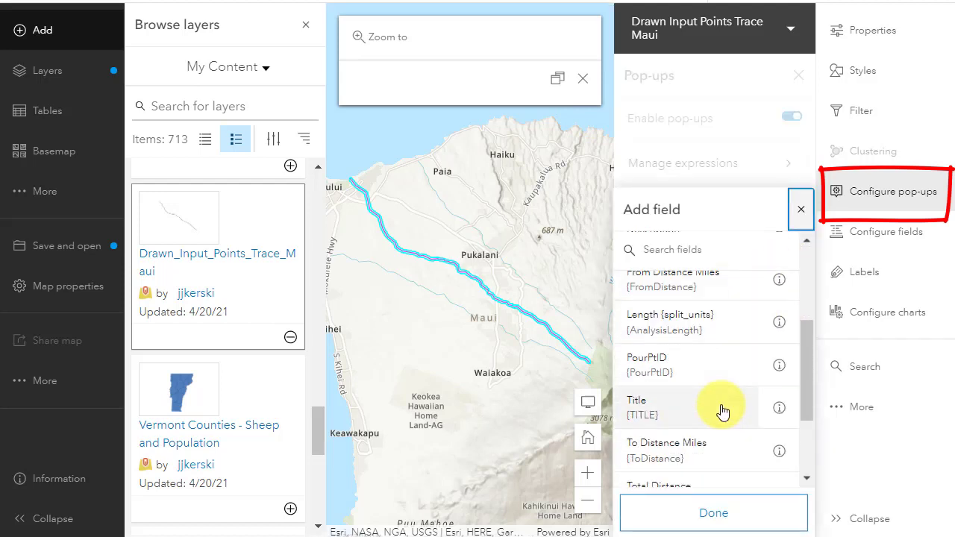
scroll(722, 411, down, 3)
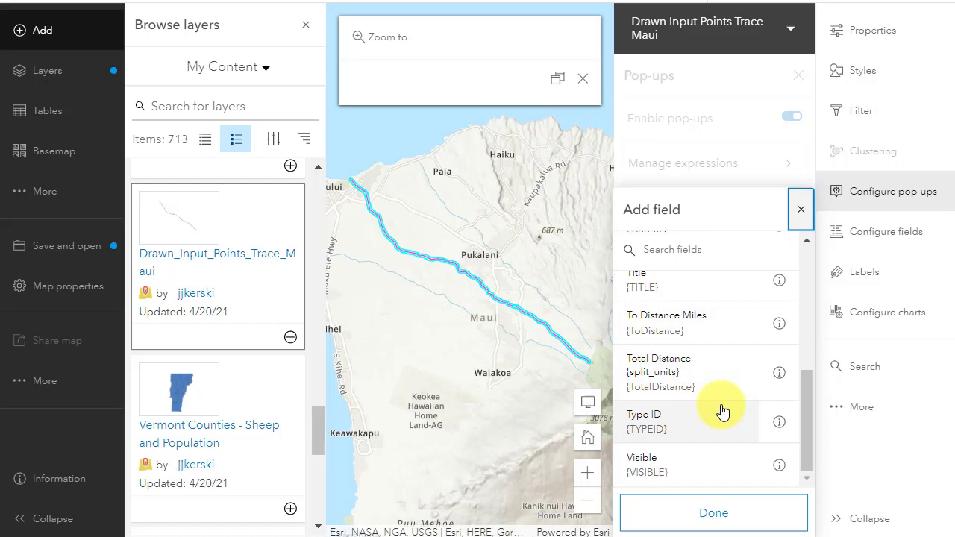
scroll(722, 411, up, 5)
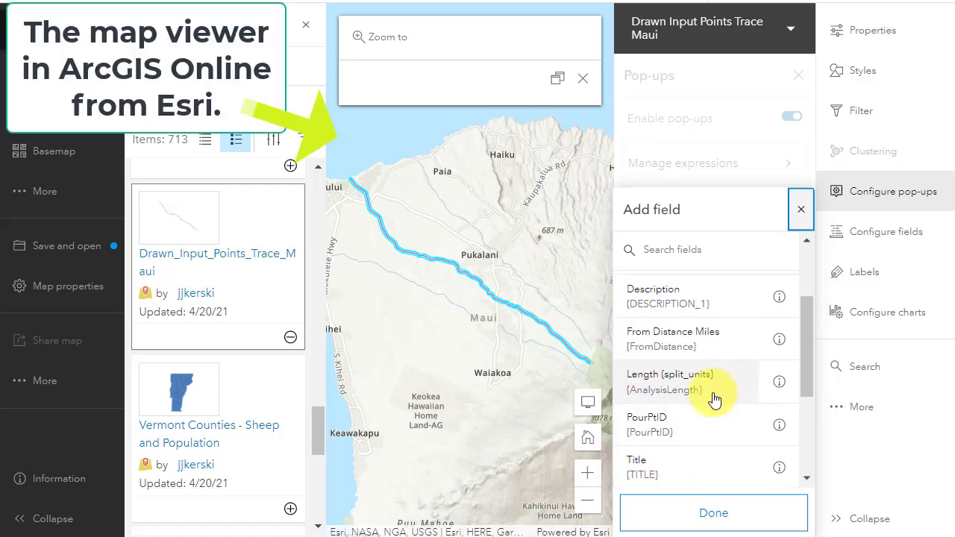
click(714, 399)
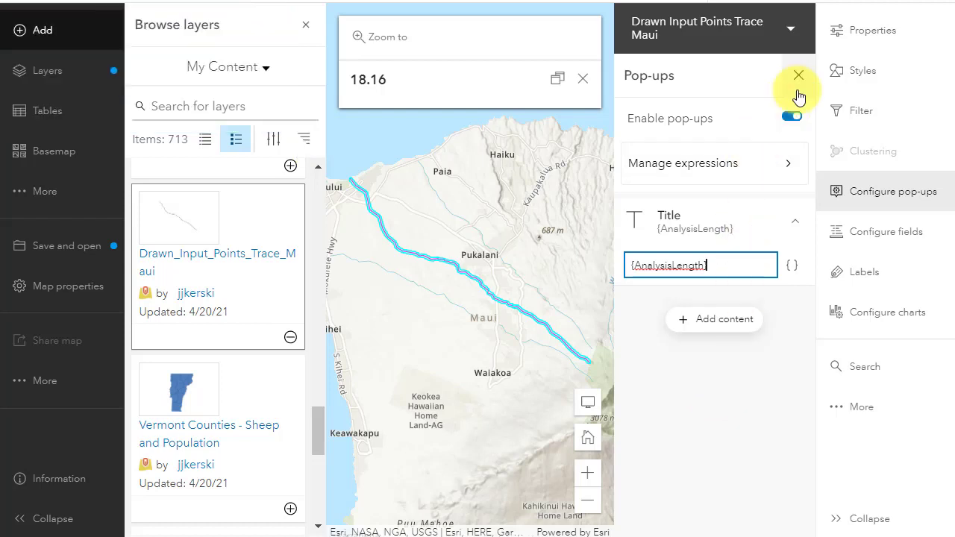
- Append "= analysis length in miles." after the AnalysisLength field in the pop-up title
click(798, 78)
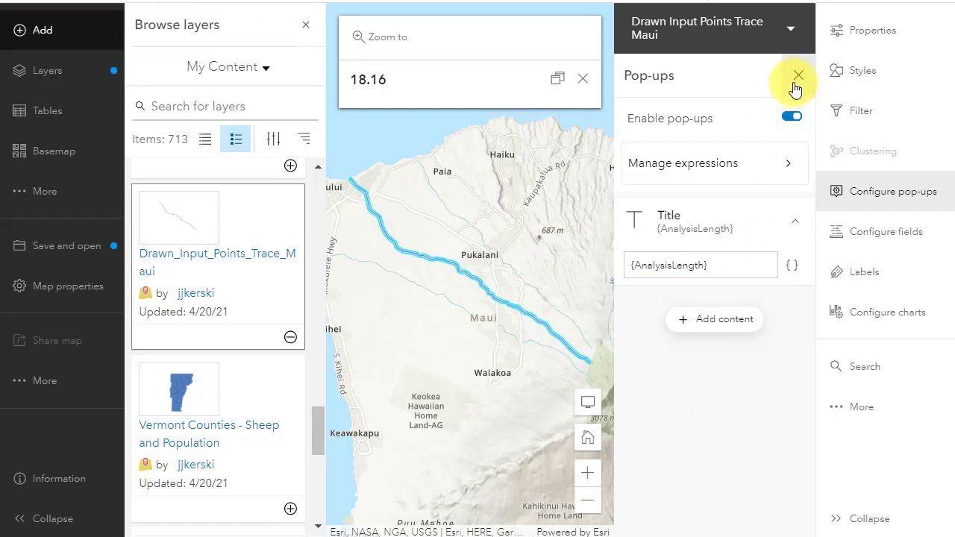
click(622, 310)
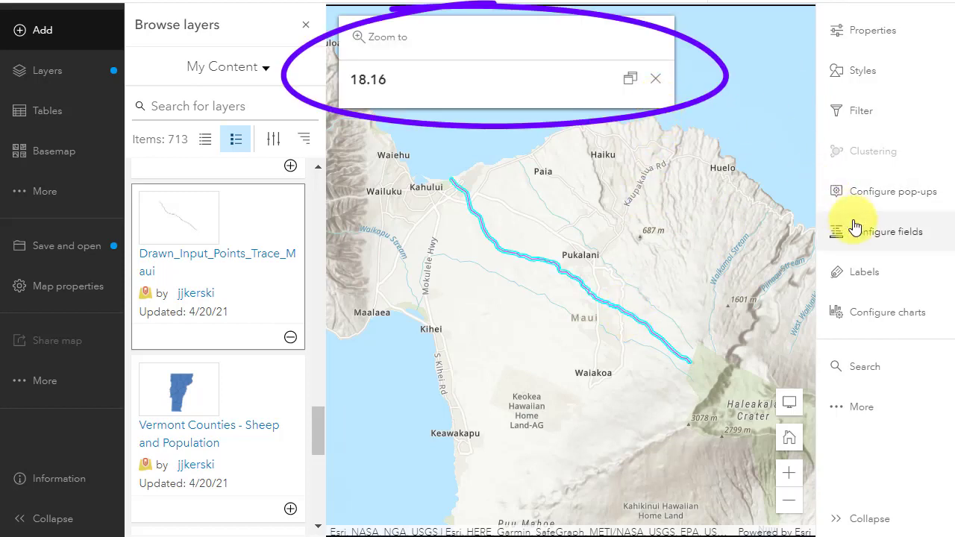
click(870, 200)
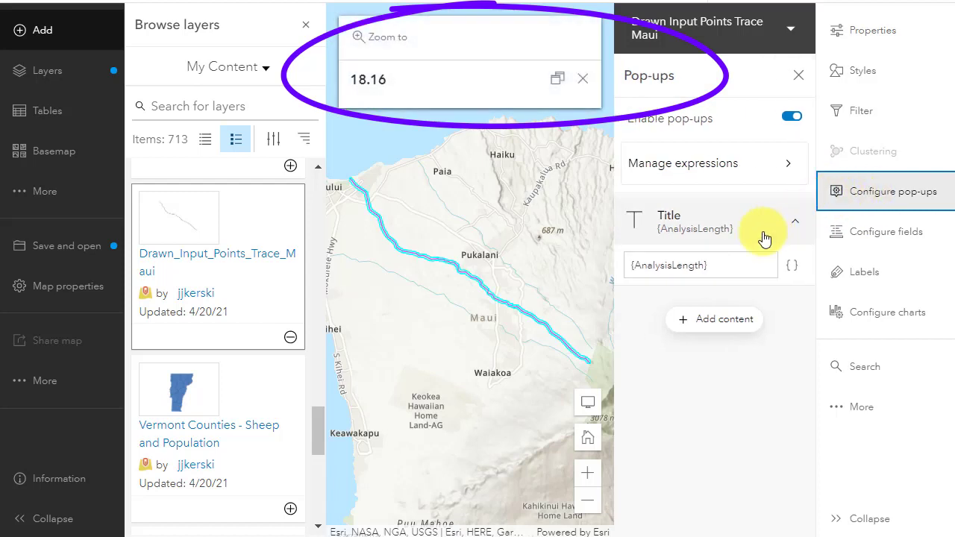
click(732, 268)
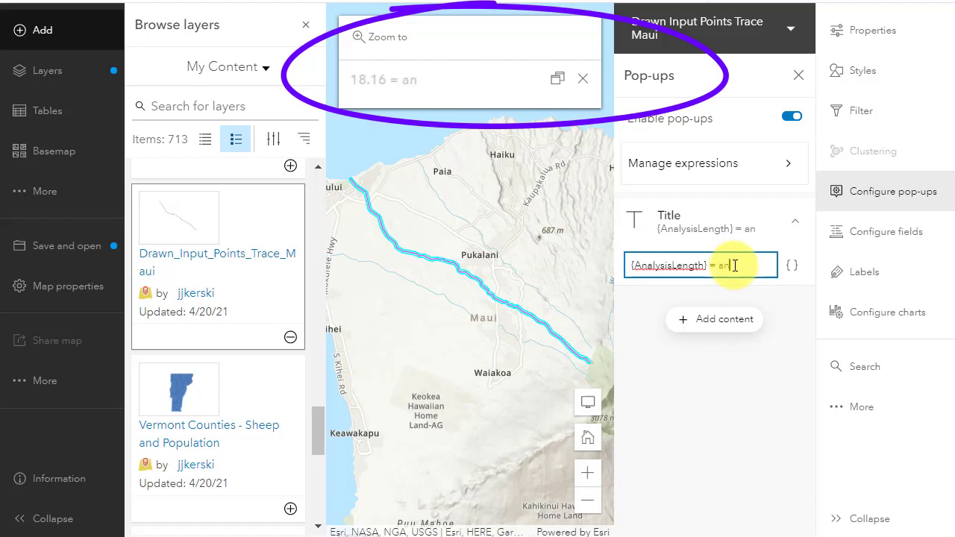
text(= analysis length )
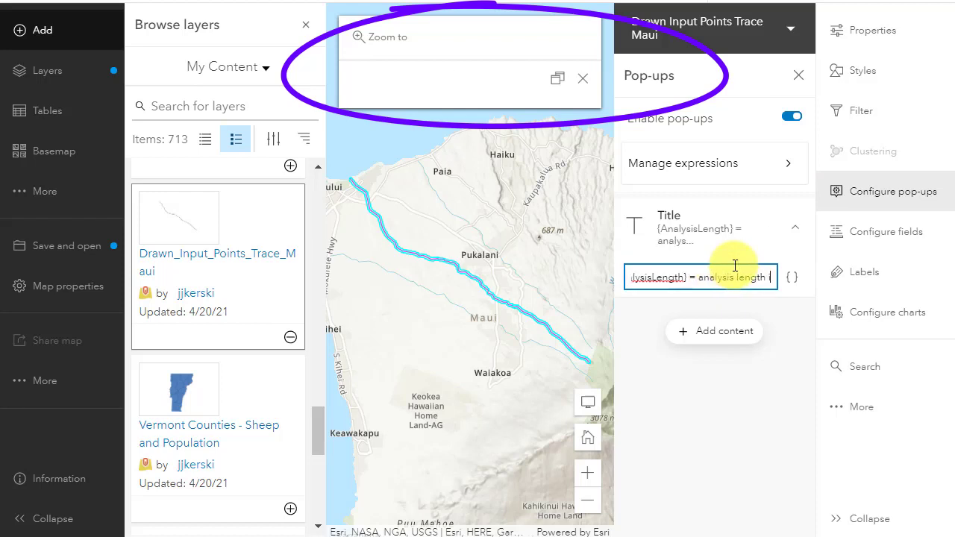
text(in miles.)
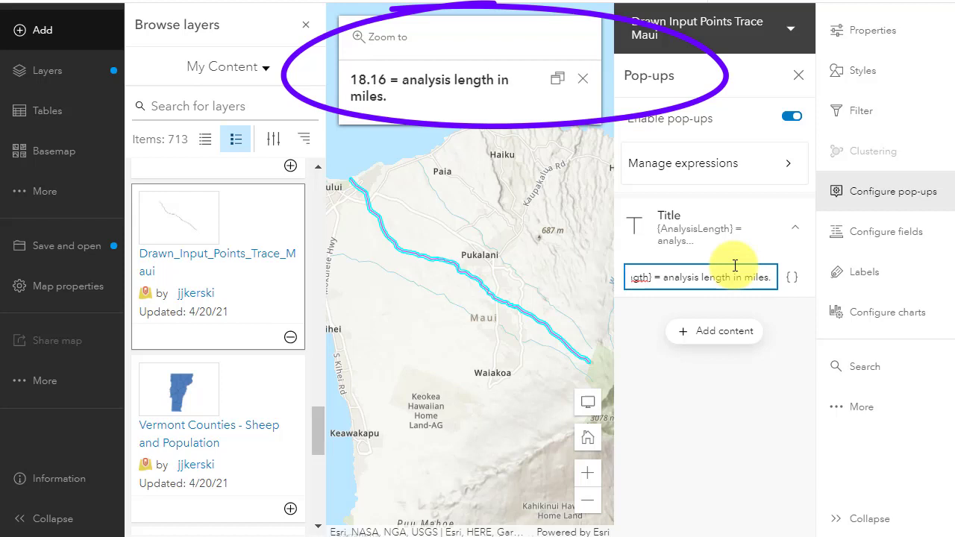
- Close the Browse layers pane and check the trace line's pop-up on the map, docking and closing it
click(540, 234)
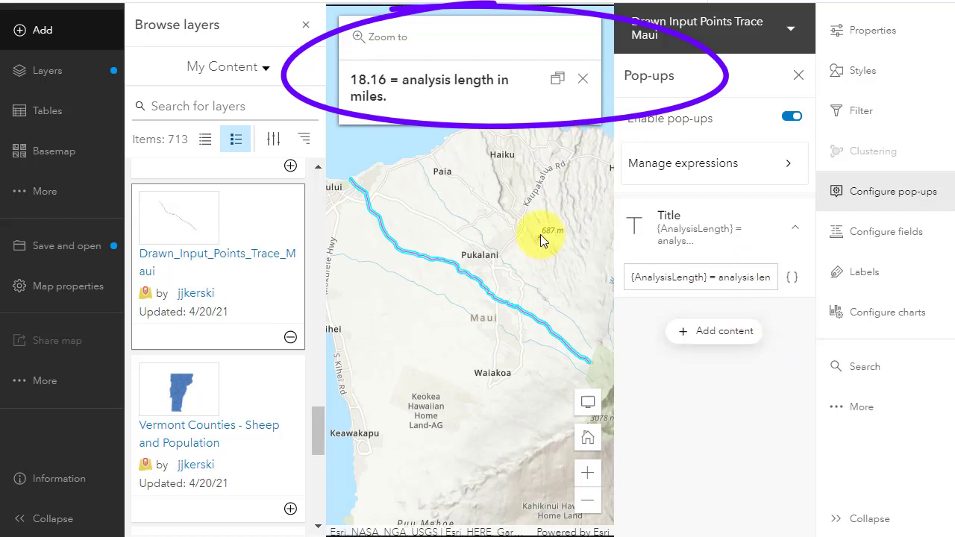
click(521, 308)
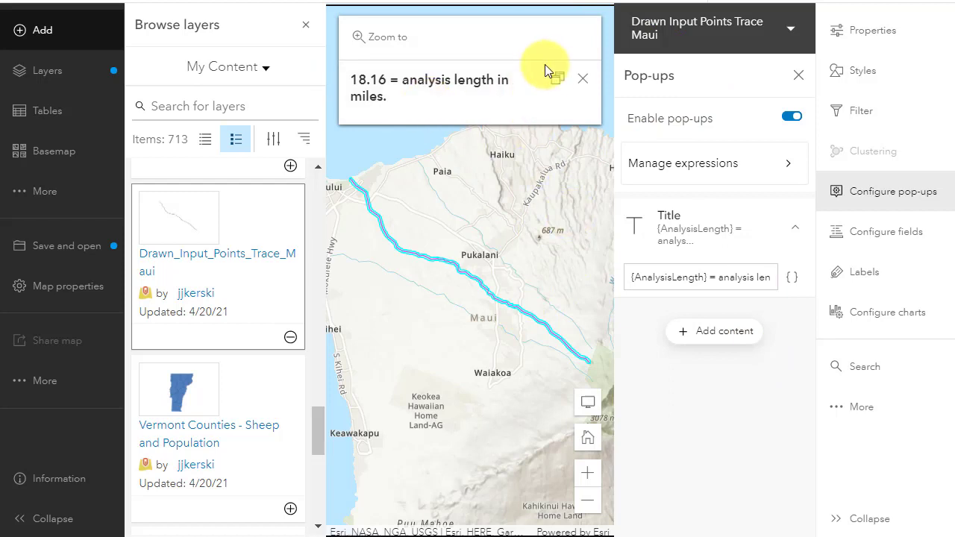
click(305, 24)
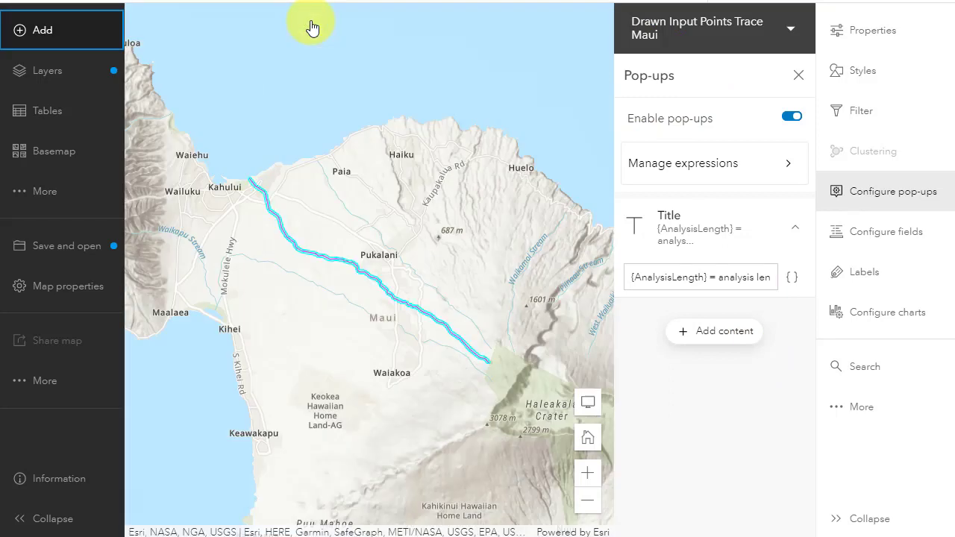
click(428, 78)
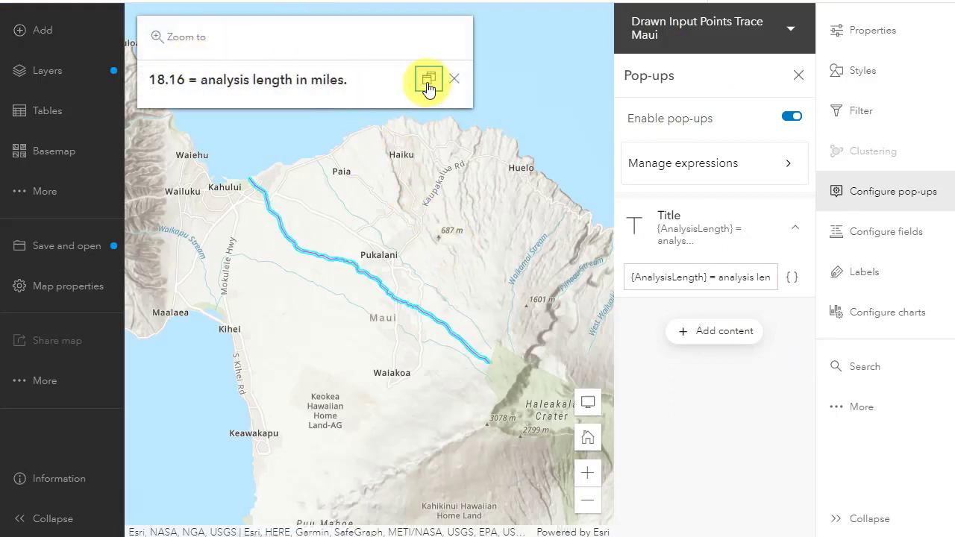
click(491, 196)
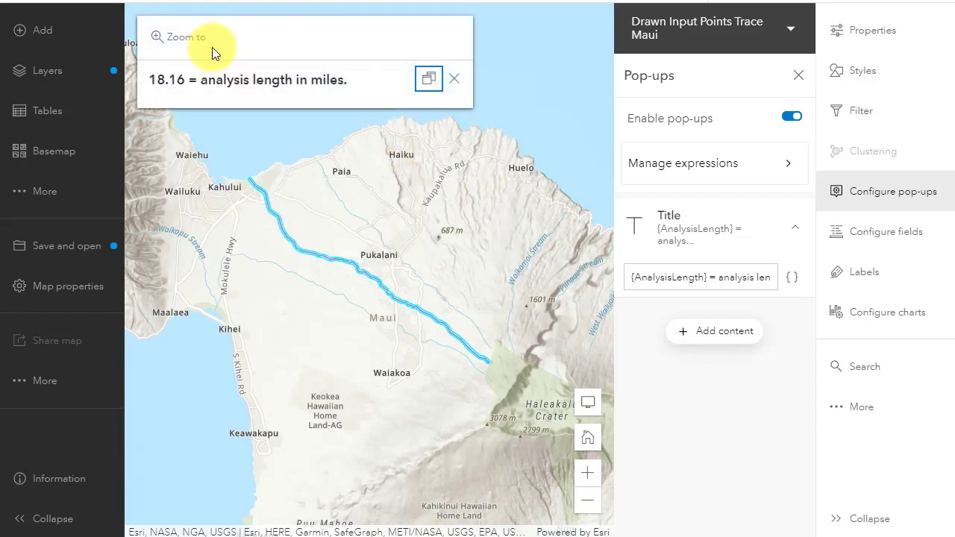
click(456, 80)
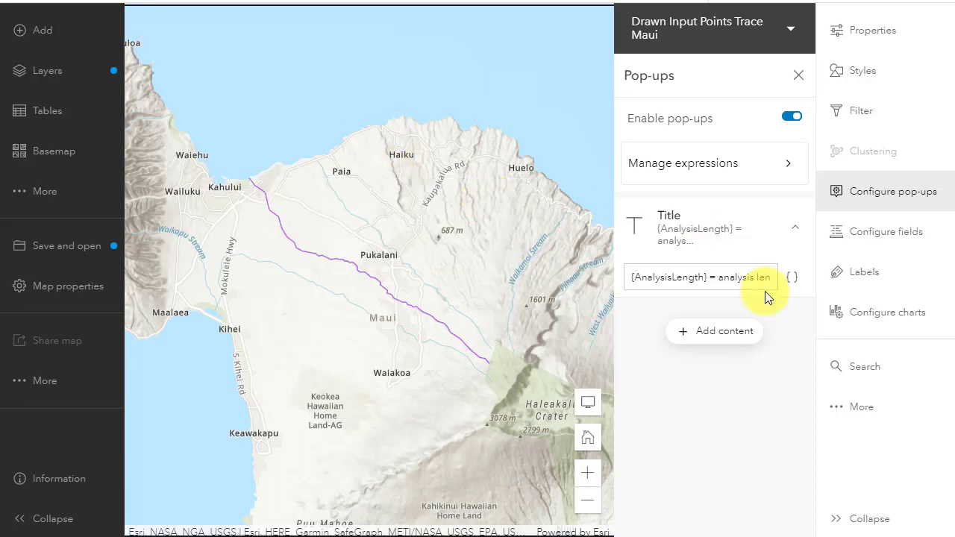
- Add image content to the pop-up, using the copied address of the Mouth of the Iao River photo as its URL
click(703, 334)
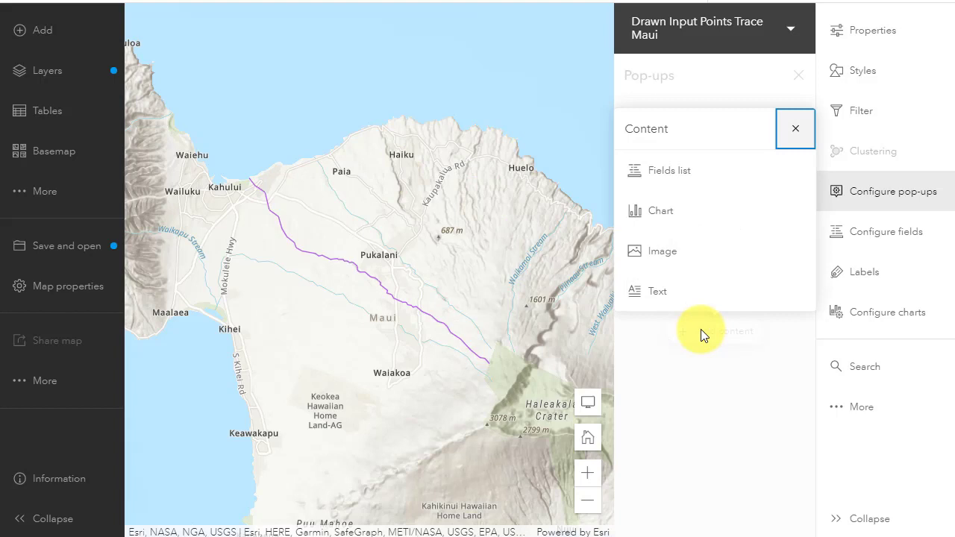
click(662, 258)
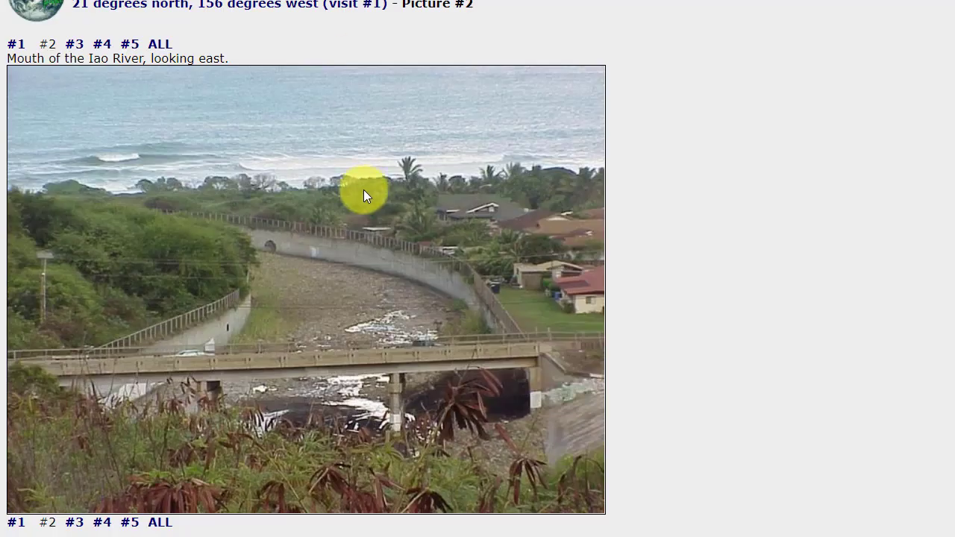
right_click(364, 189)
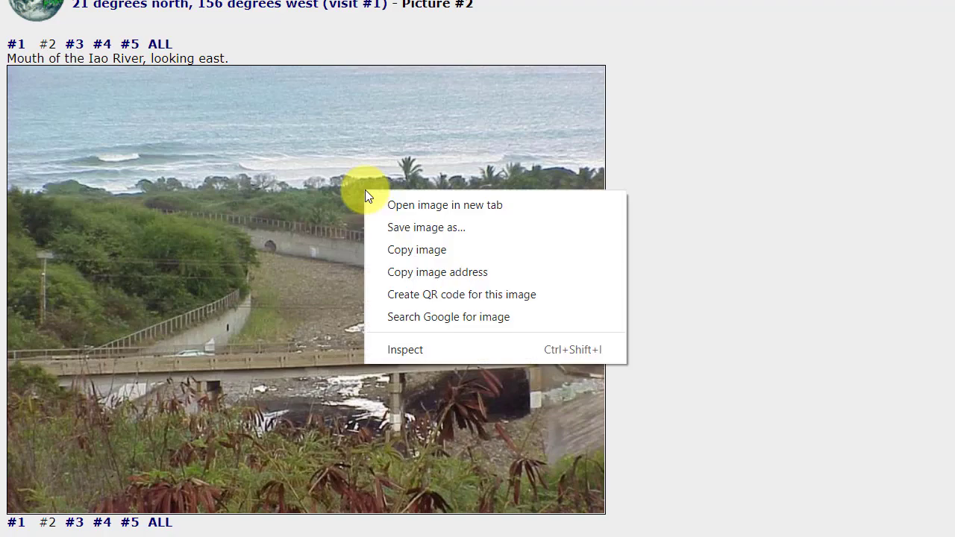
click(405, 272)
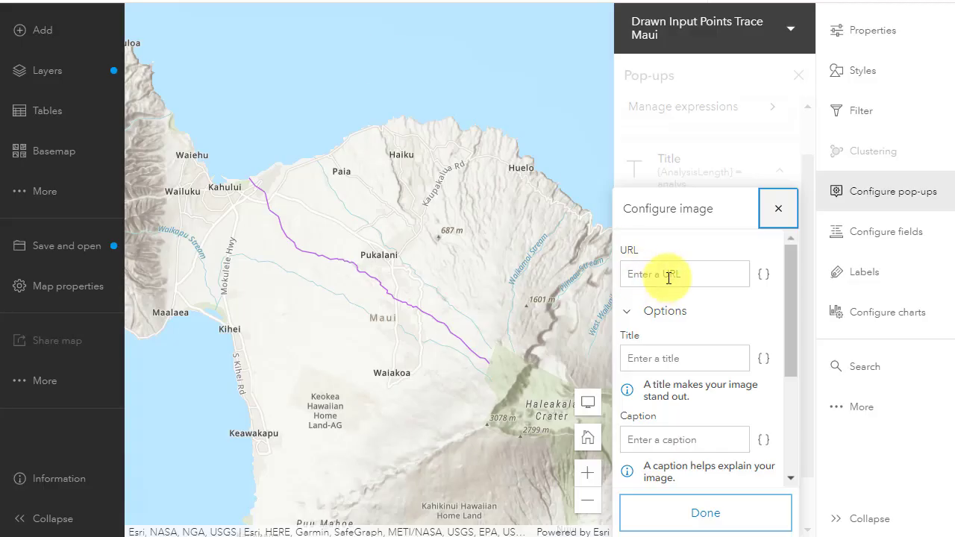
click(666, 273)
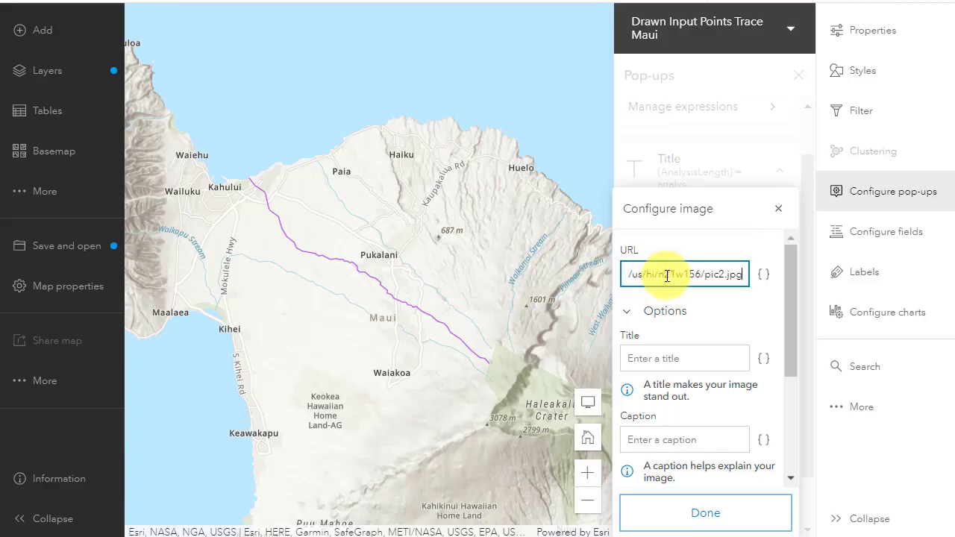
- Title the image "Location where the drainage runs out to the ocean." and caption it "Kahului, Maui, Hawaii"
click(682, 358)
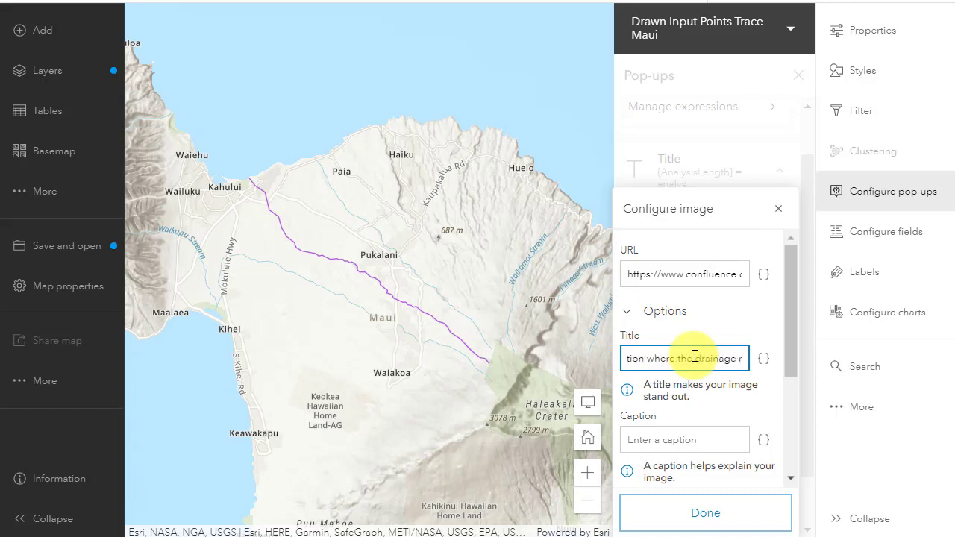
text(uns out to the ocean.)
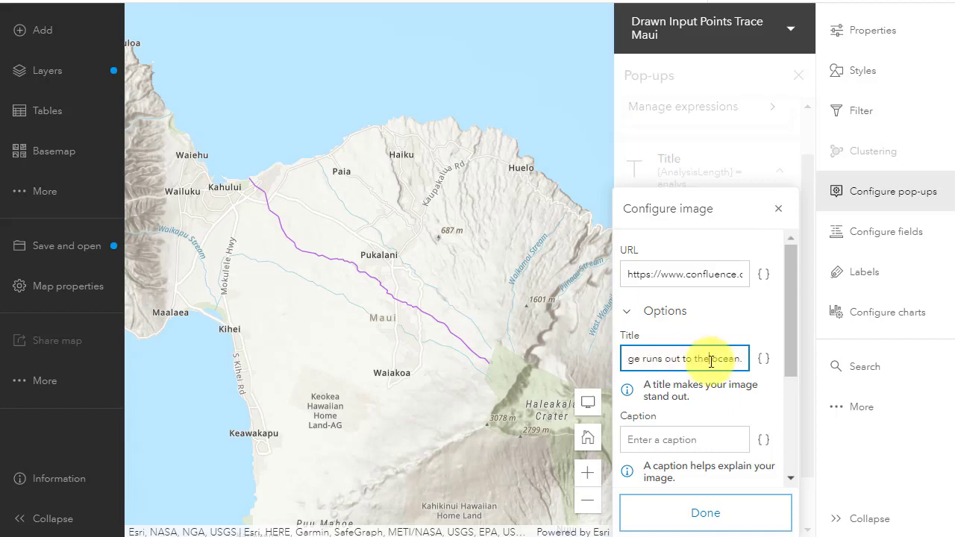
triple_click(711, 361)
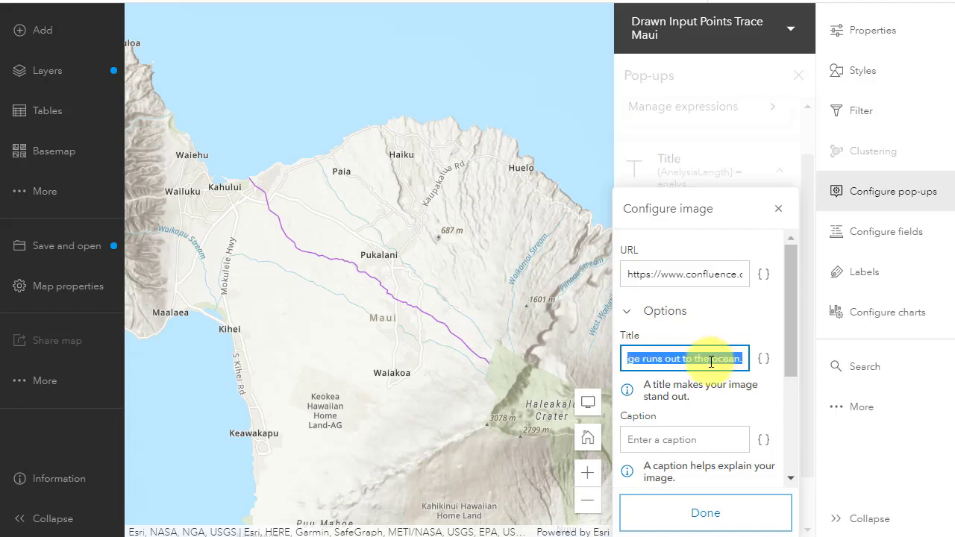
click(665, 440)
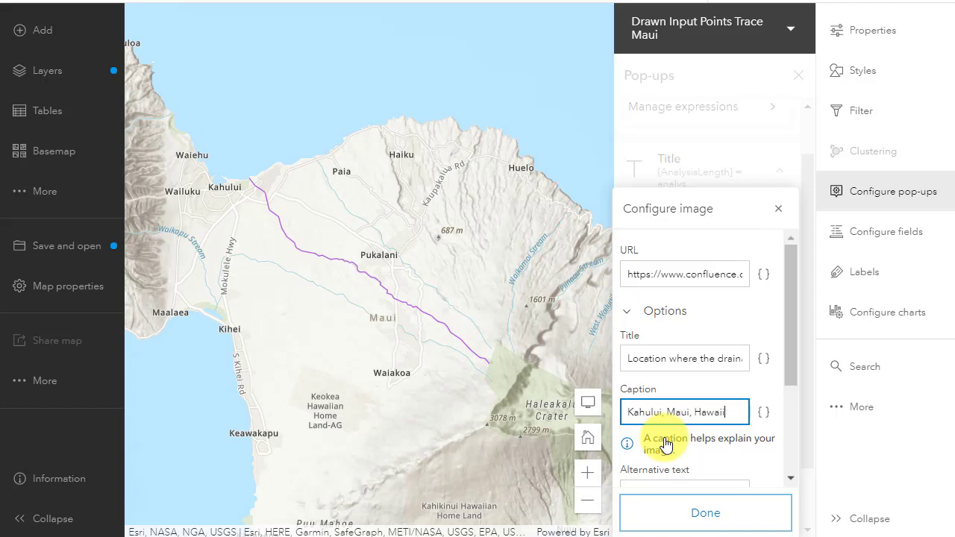
- Copy the image caption into the image's alternative text
scroll(727, 452, down, 3)
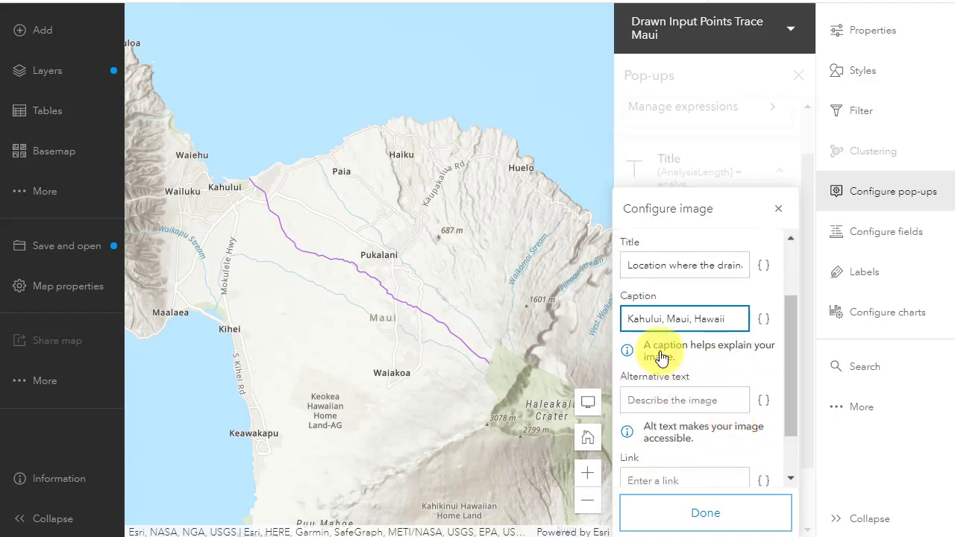
triple_click(656, 318)
key(ctrl+c)
click(669, 375)
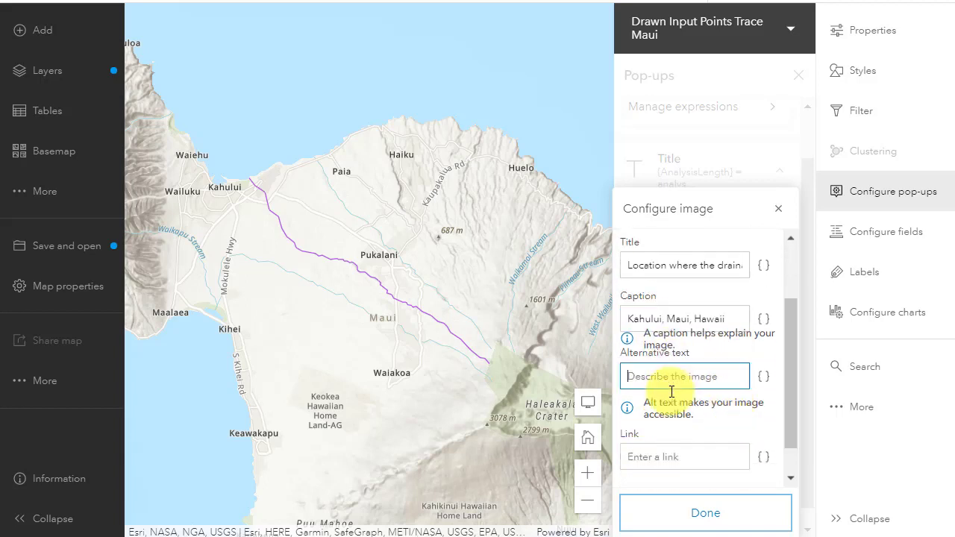
key(ctrl+v)
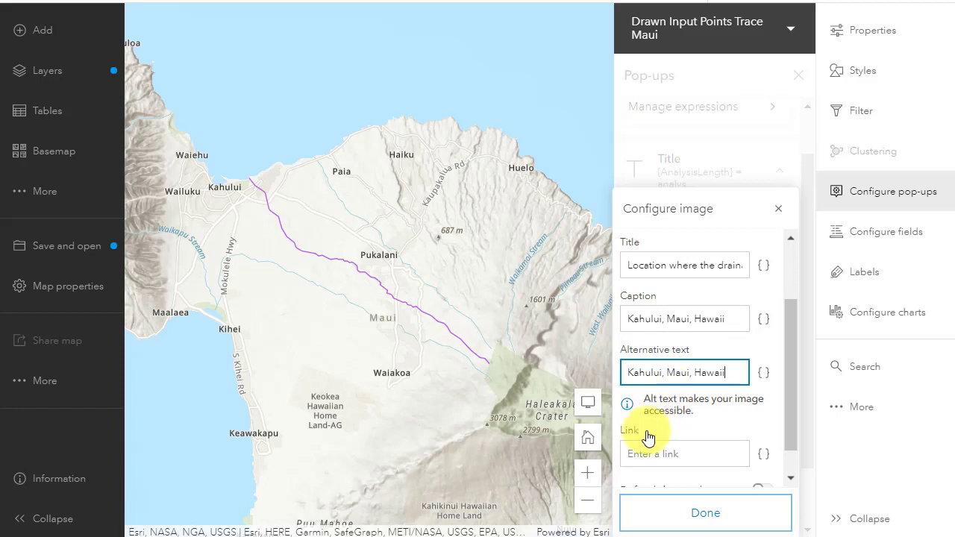
- Paste the Wikipedia Ahupuaʻa article address as the image link and finish configuring the image
scroll(651, 432, down, 1)
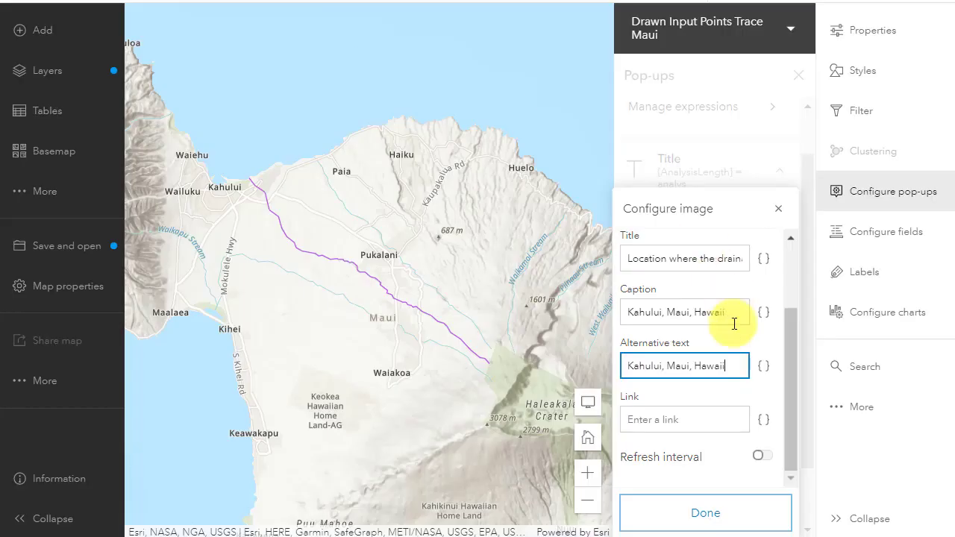
click(678, 420)
key(ctrl+v)
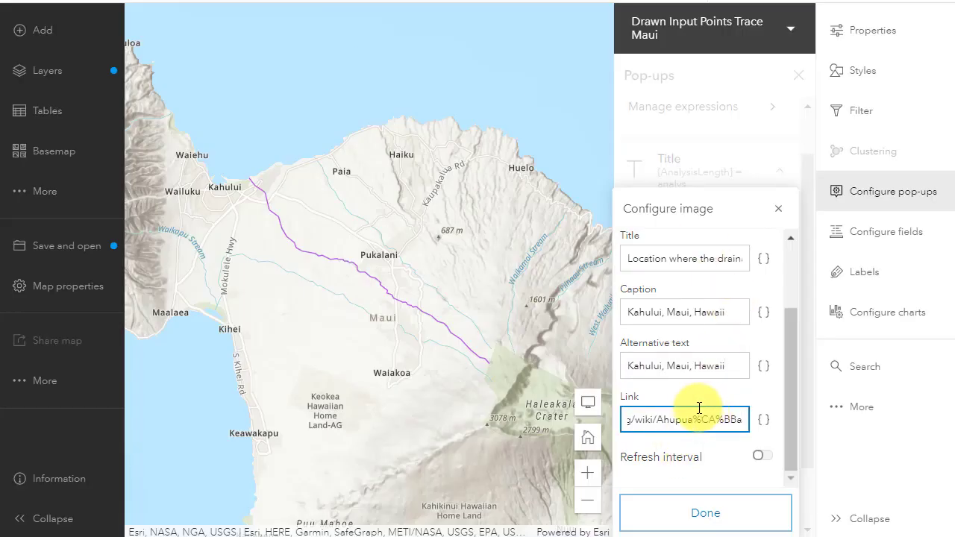
click(721, 512)
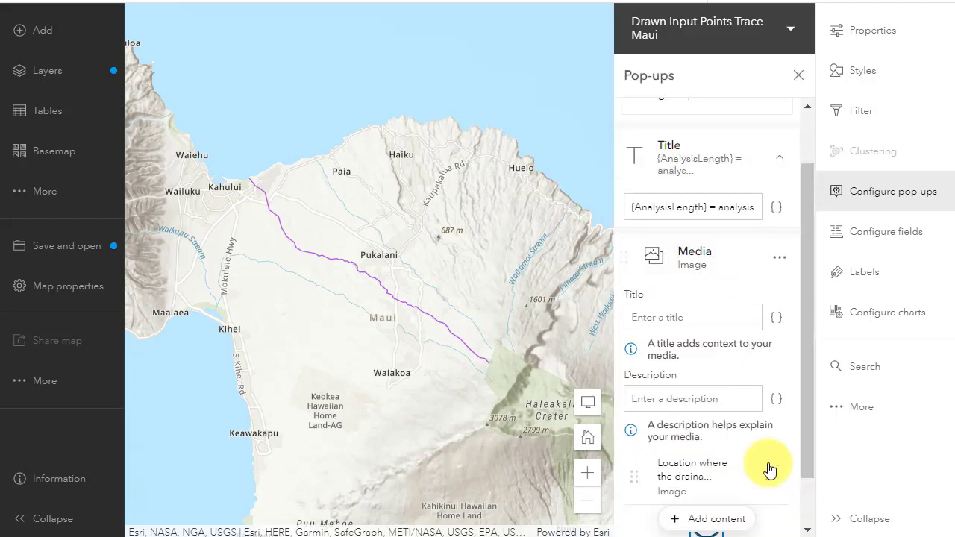
scroll(776, 448, down, 1)
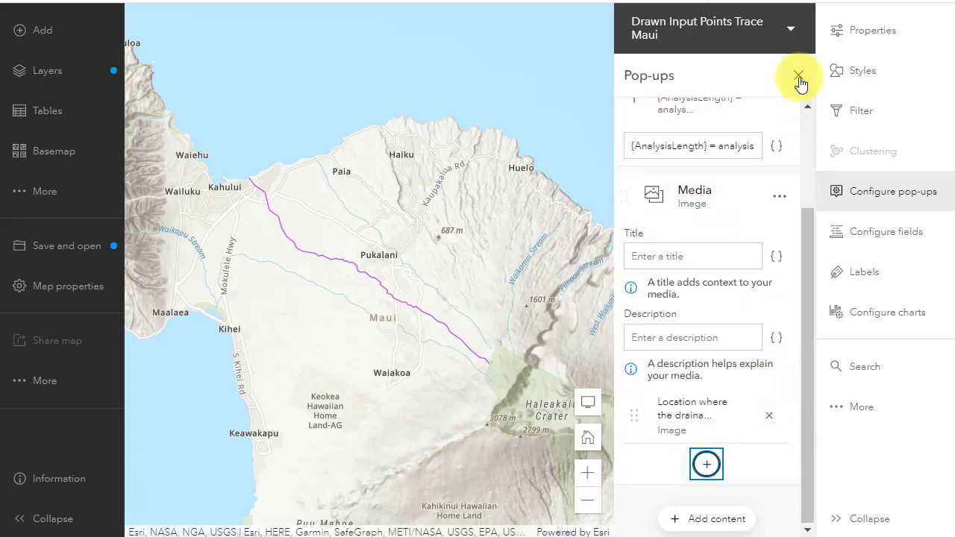
- Close the pop-up configuration and open the trace's pop-up on the map to preview it, docking and undocking it
click(798, 77)
click(532, 284)
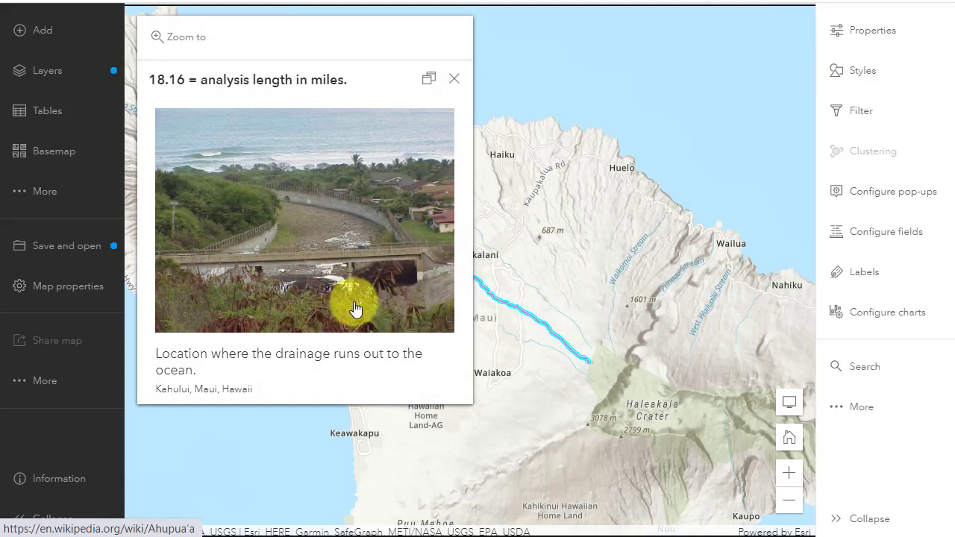
click(431, 82)
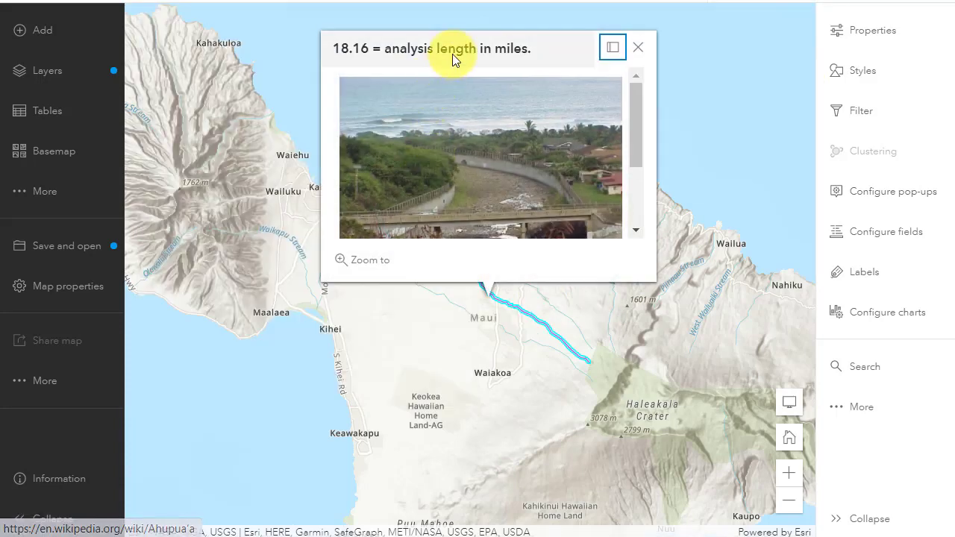
click(530, 318)
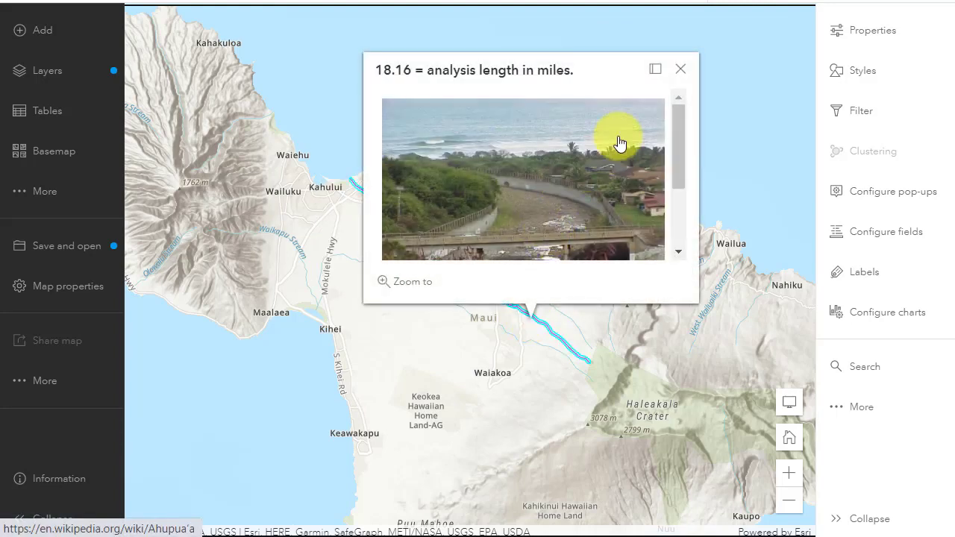
click(654, 69)
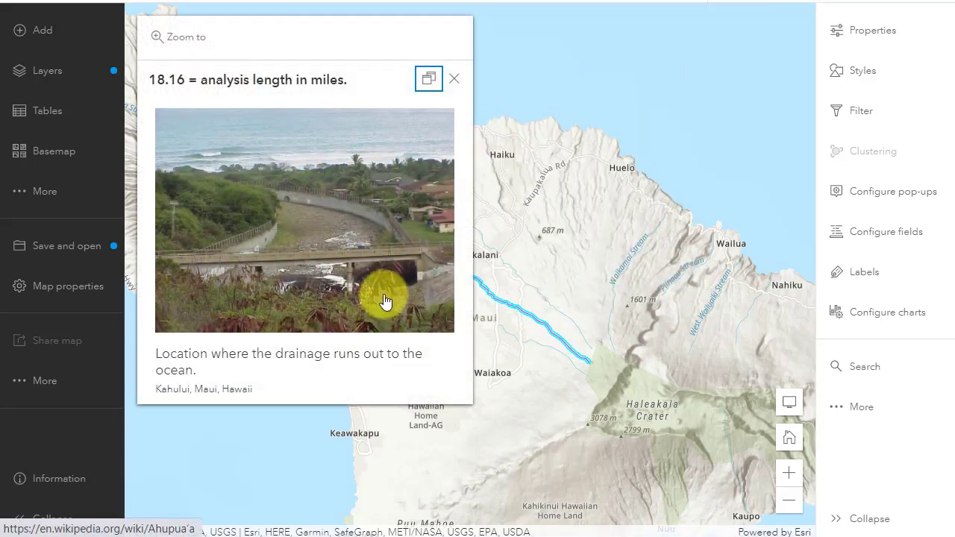
click(266, 169)
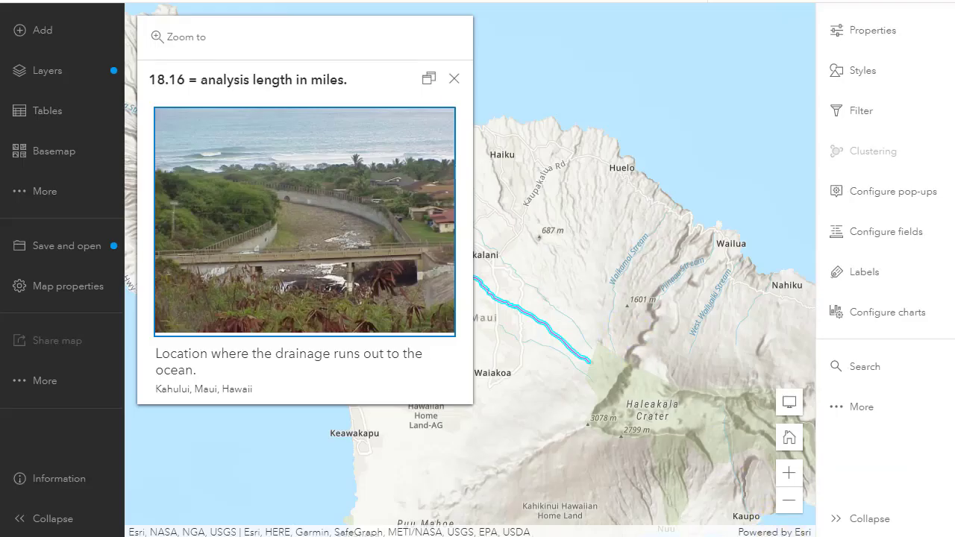
click(454, 79)
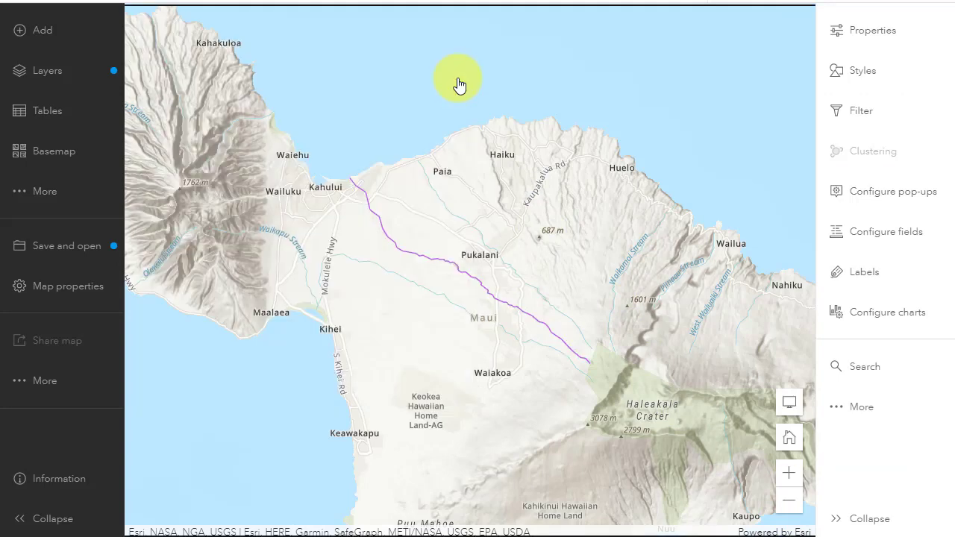
- Try inserting the TITLE field at the end of the pop-up title, then remove it
click(849, 200)
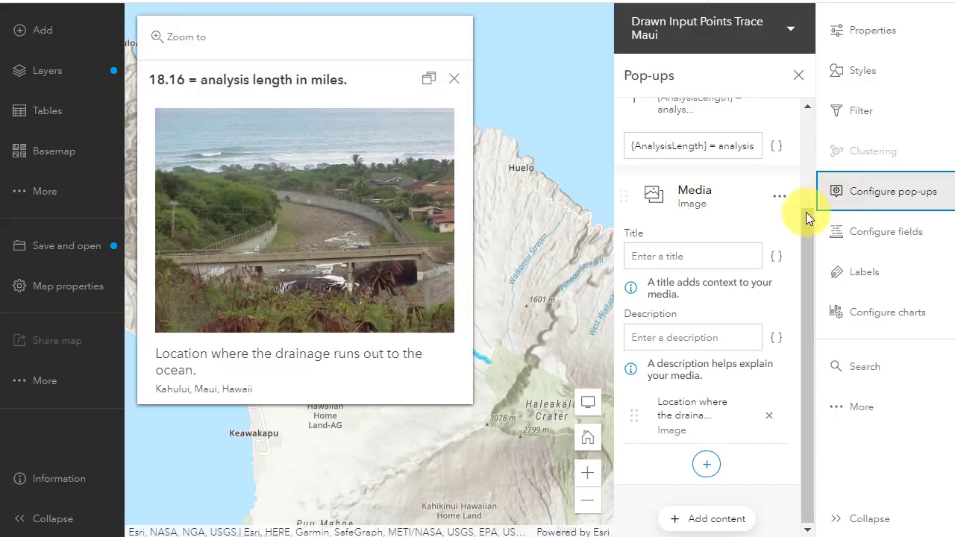
scroll(757, 186, up, 1)
scroll(757, 185, up, 1)
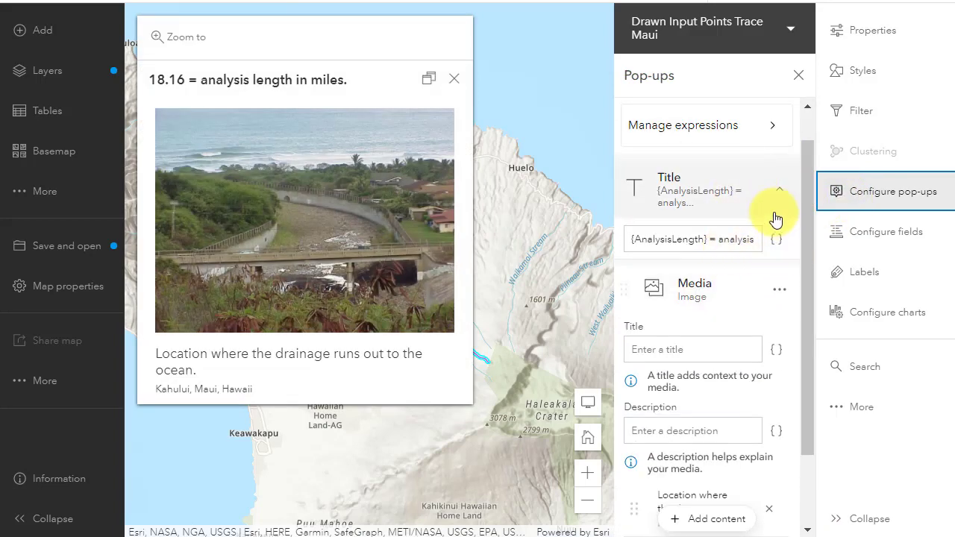
click(775, 242)
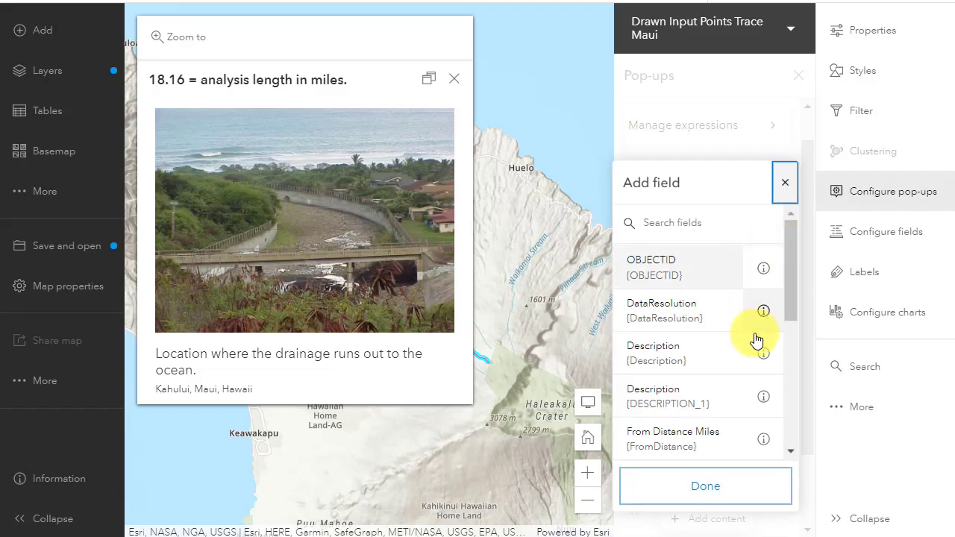
scroll(734, 377, down, 1)
scroll(733, 376, down, 3)
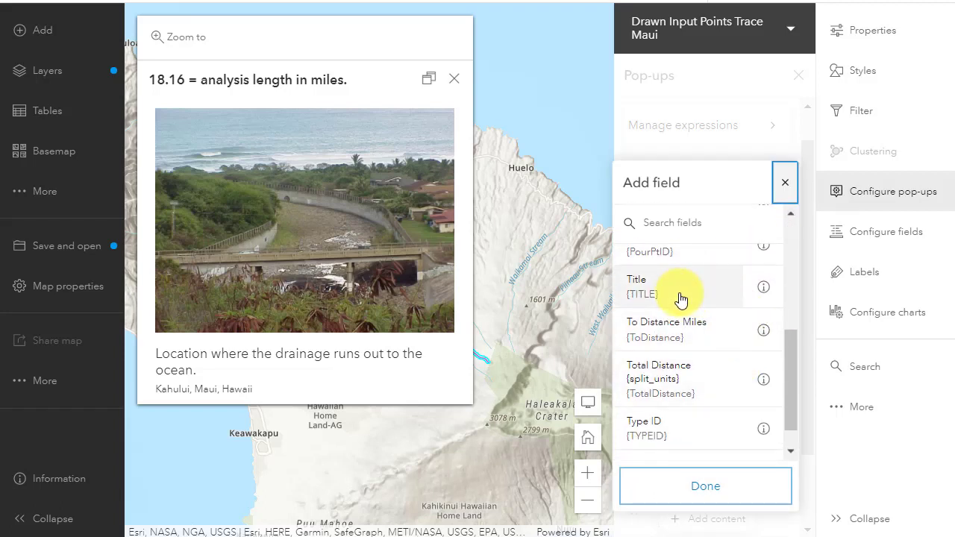
click(680, 298)
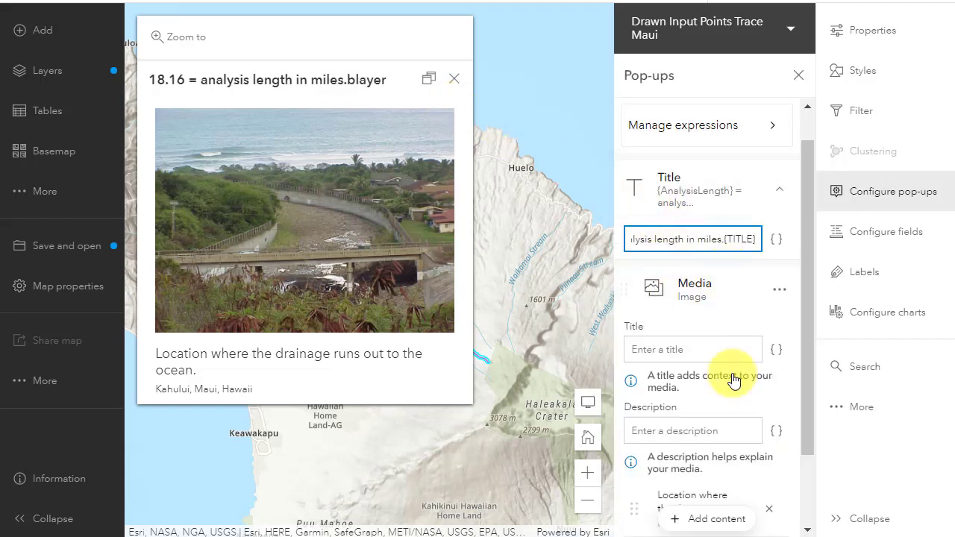
key(BackSpace)
key(BackSpace)
key(BackSpace)
key(BackSpace)
key(BackSpace)
key(BackSpace)
key(BackSpace)
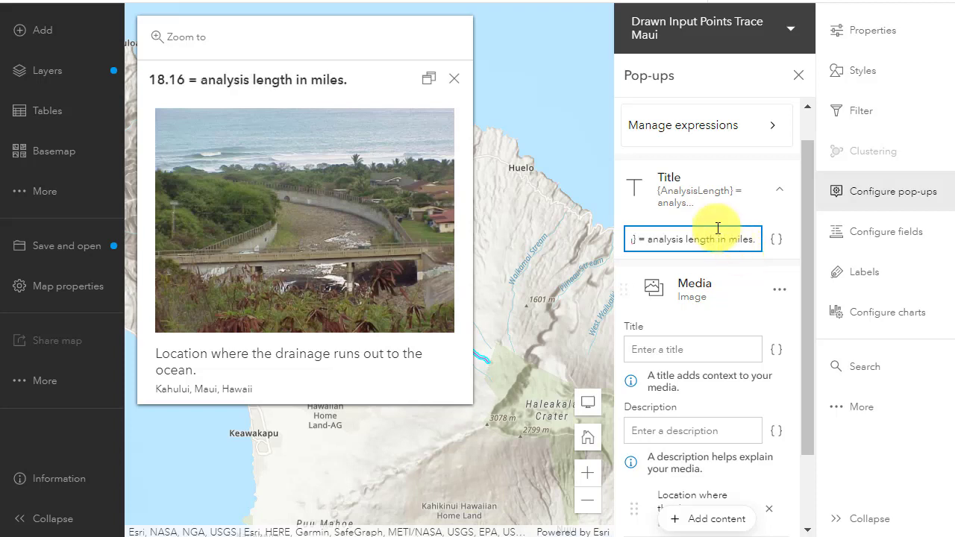
- Try inserting the VISIBLE field at the end of the pop-up title, then remove it
click(774, 240)
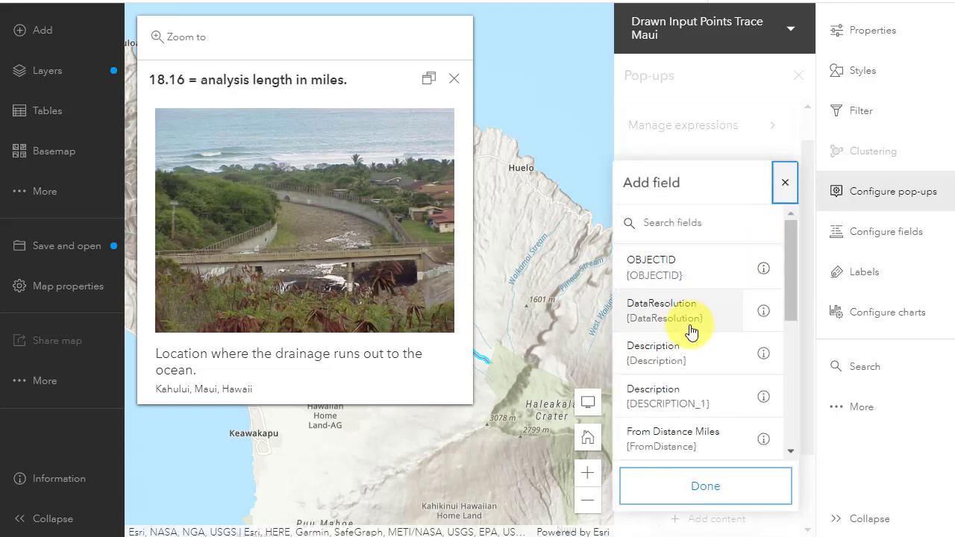
scroll(693, 330, down, 4)
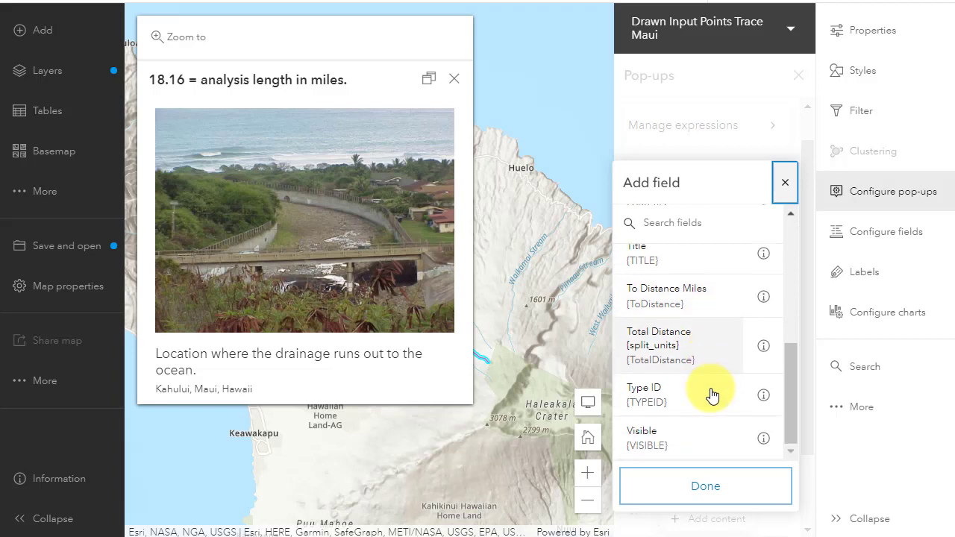
click(694, 443)
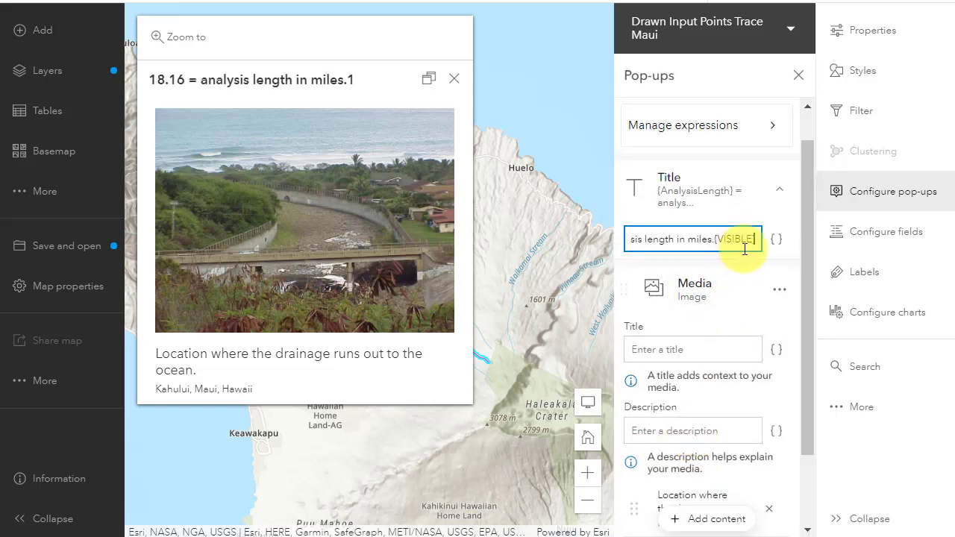
key(BackSpace)
key(BackSpace)
key(BackSpace)
key(BackSpace)
key(BackSpace)
key(BackSpace)
key(BackSpace)
key(BackSpace)
key(BackSpace)
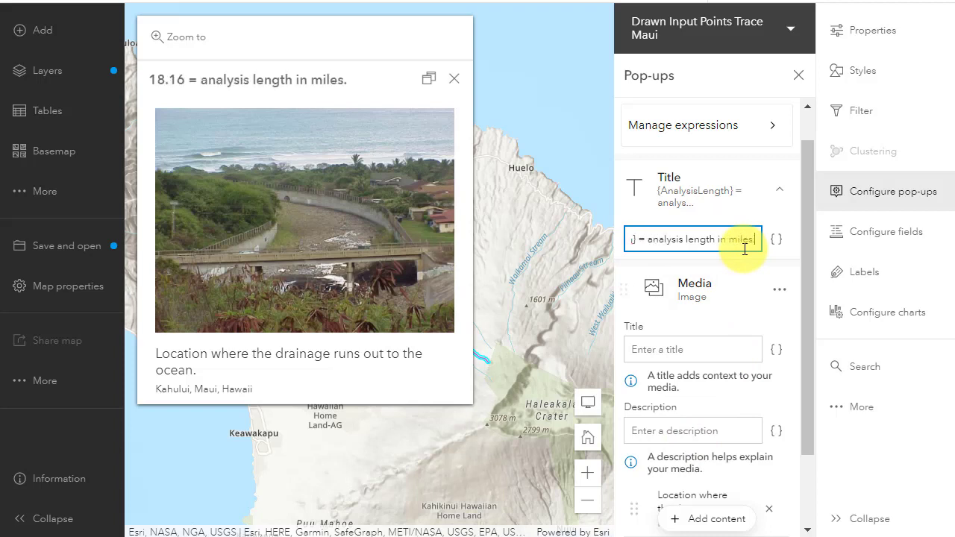
- Open the Drawn Input Points Trace Maui layer's attribute table and scroll through its fields
click(452, 79)
click(60, 70)
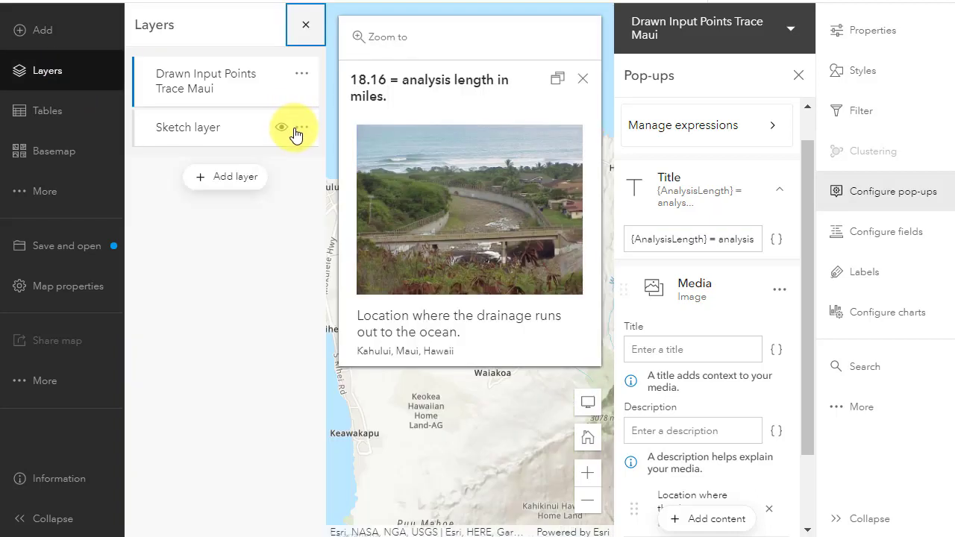
click(302, 73)
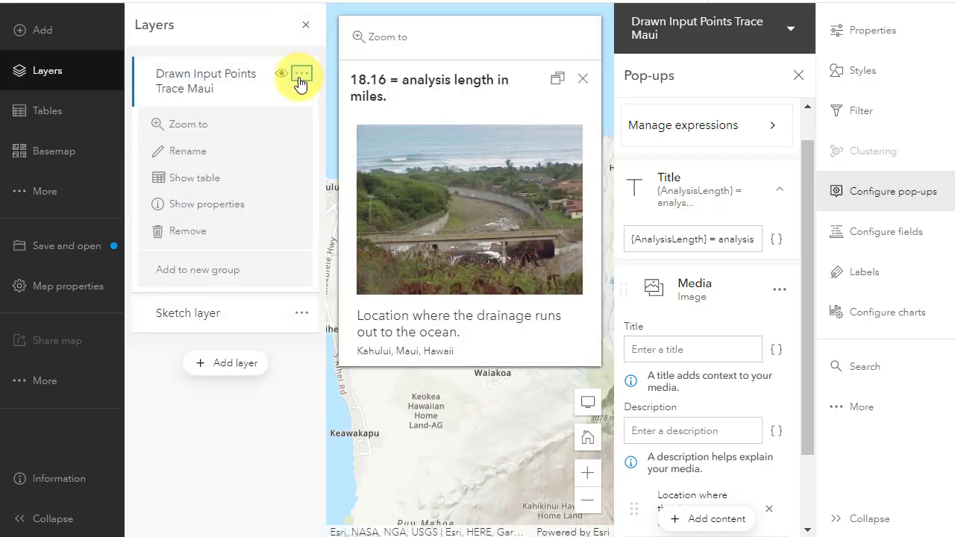
click(192, 182)
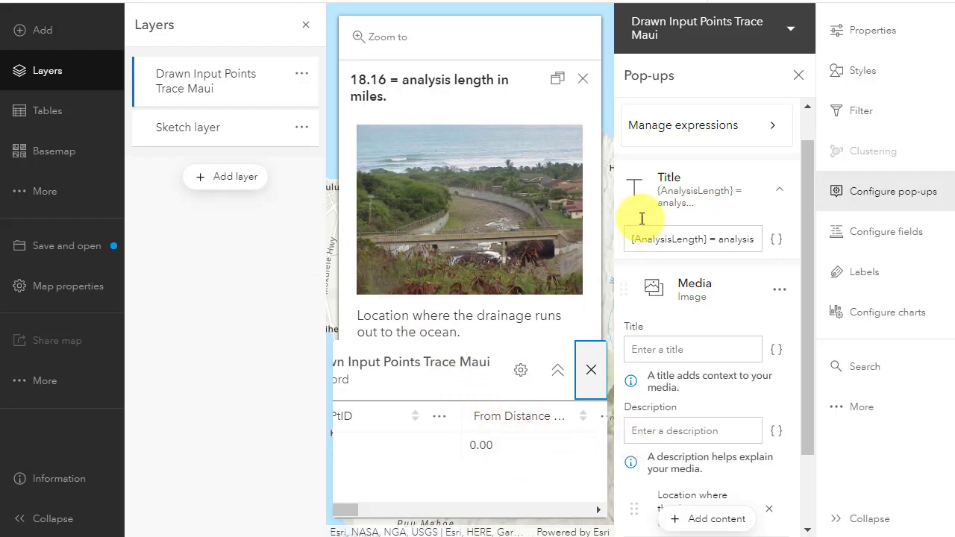
click(797, 76)
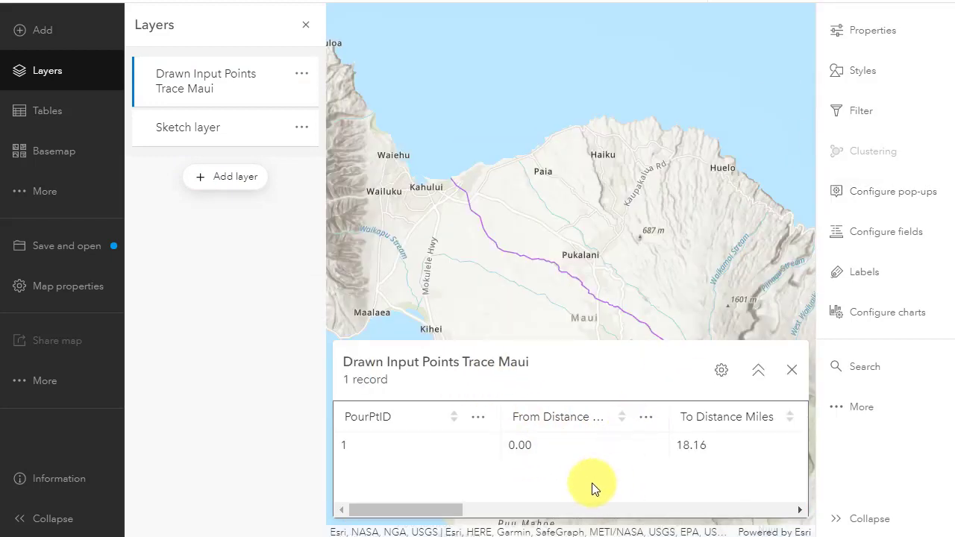
drag(439, 516, 776, 516)
click(794, 372)
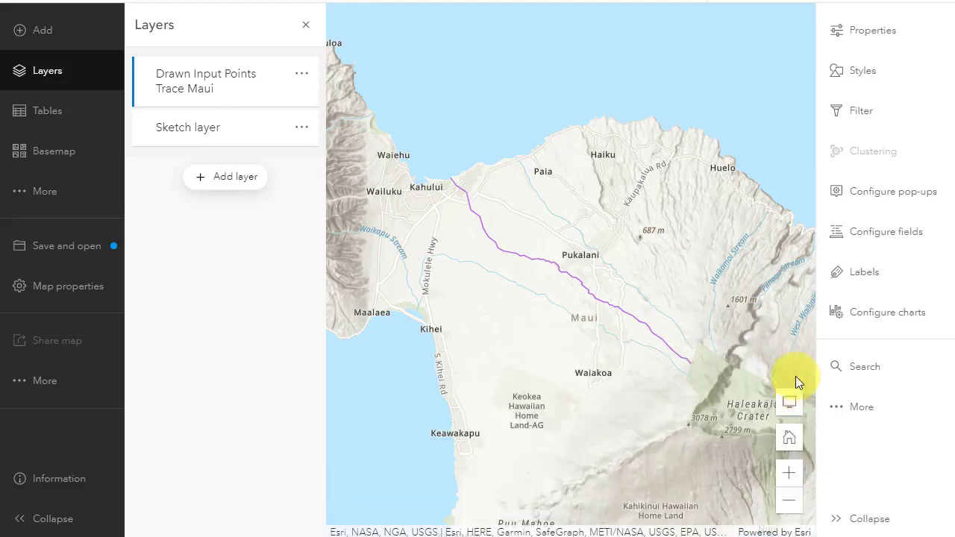
- Append the Description field to the pop-up title, preceded by the text "Source:"
click(900, 196)
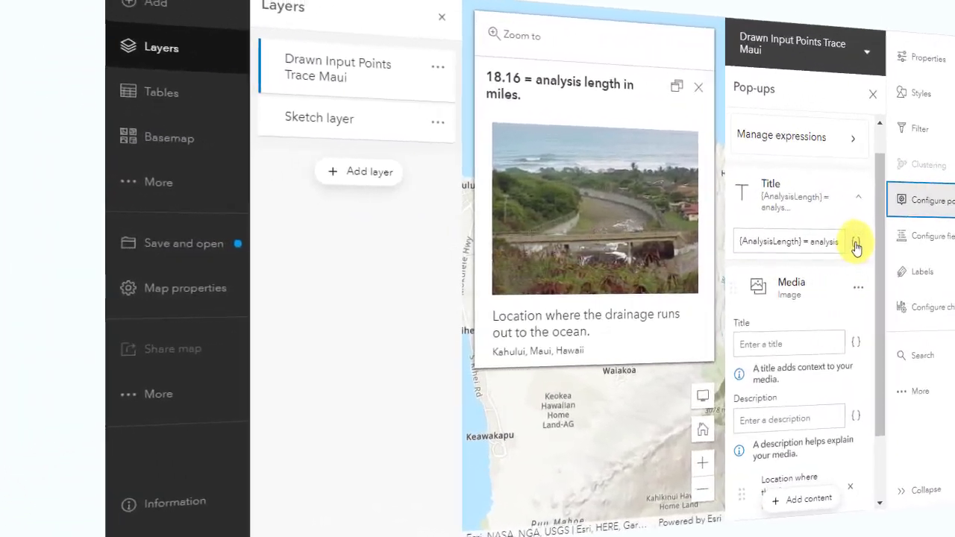
click(855, 243)
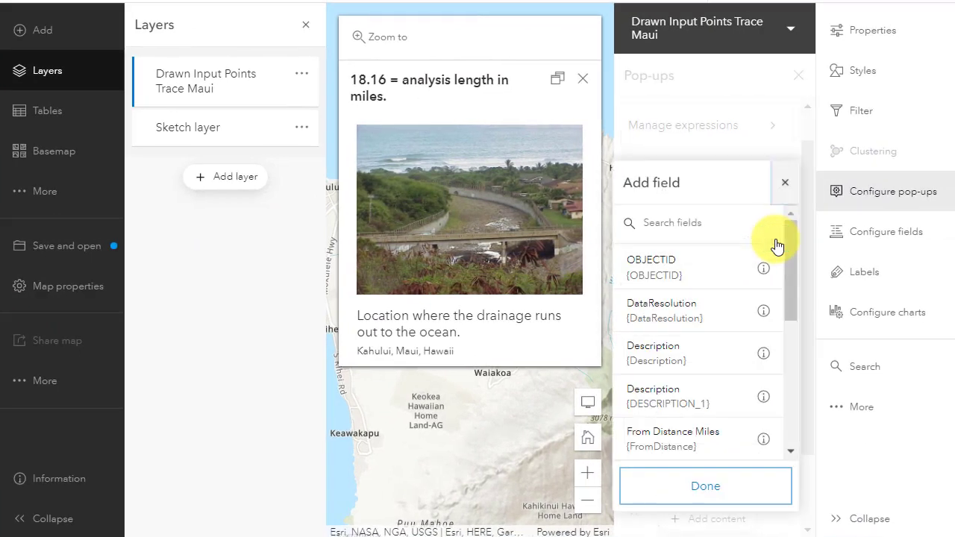
click(763, 354)
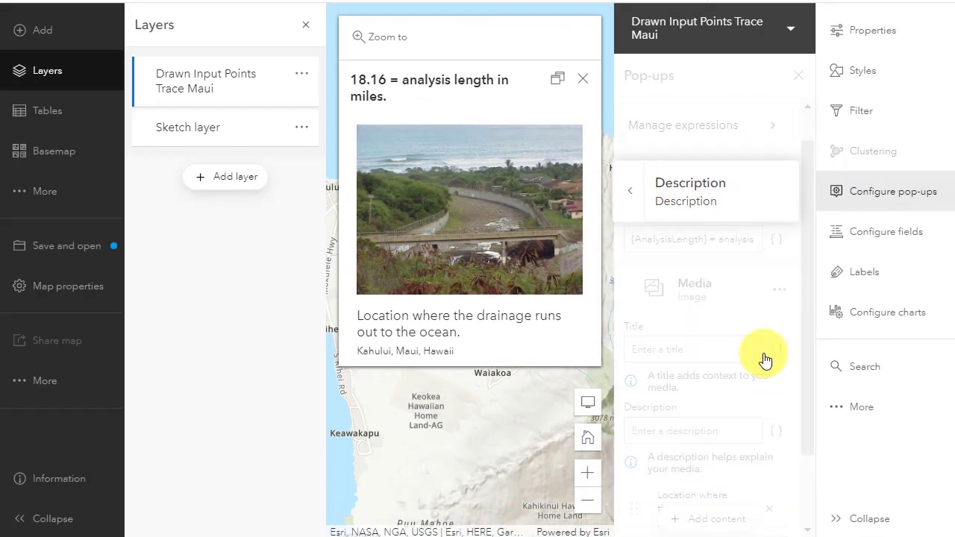
click(616, 200)
click(675, 354)
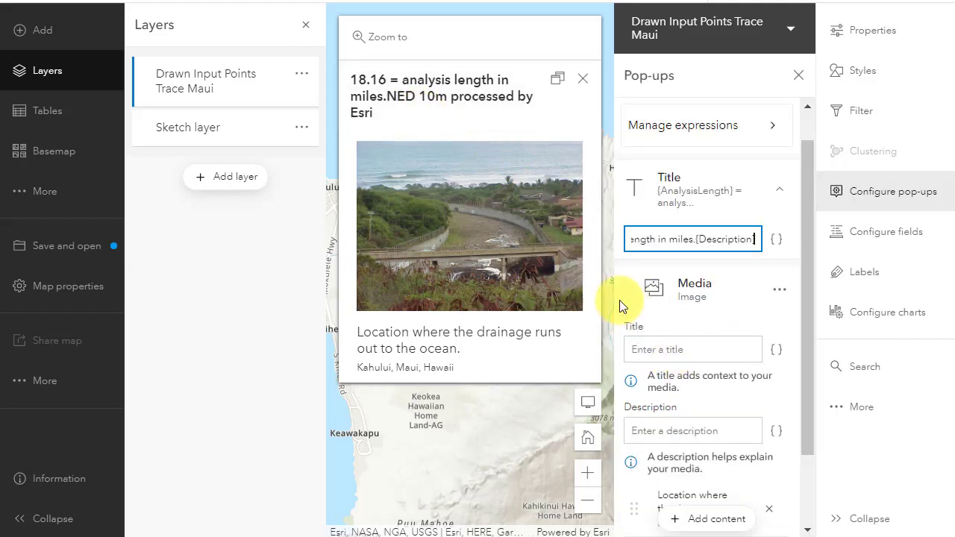
click(699, 240)
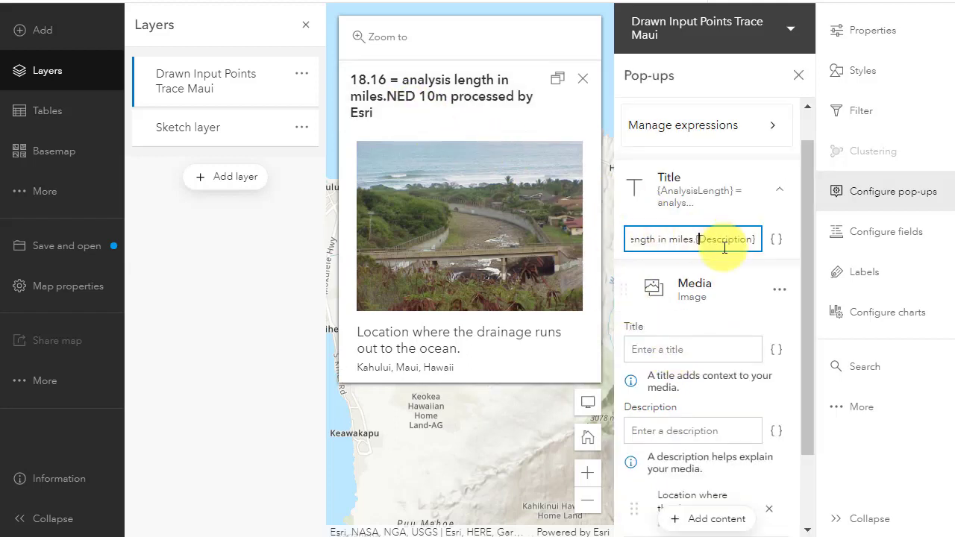
key(End)
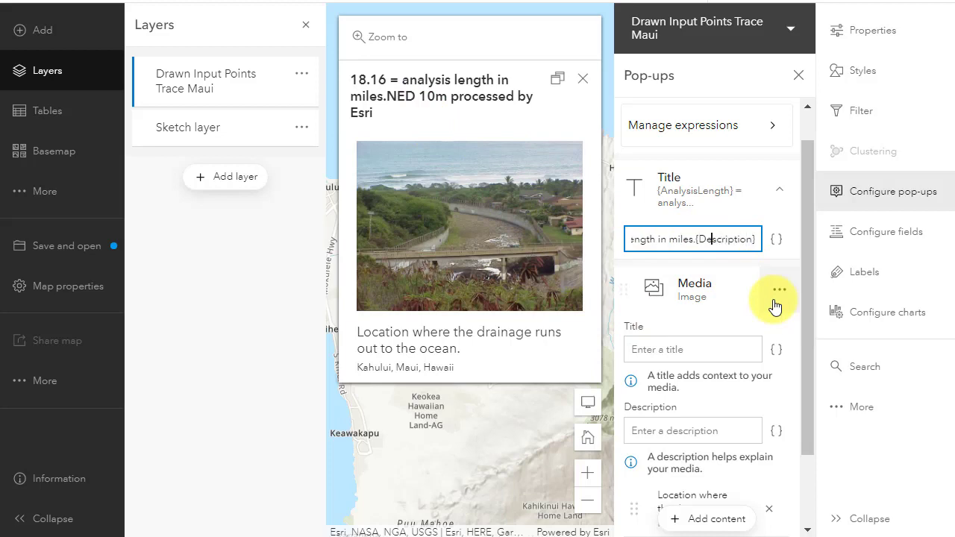
text(Source)
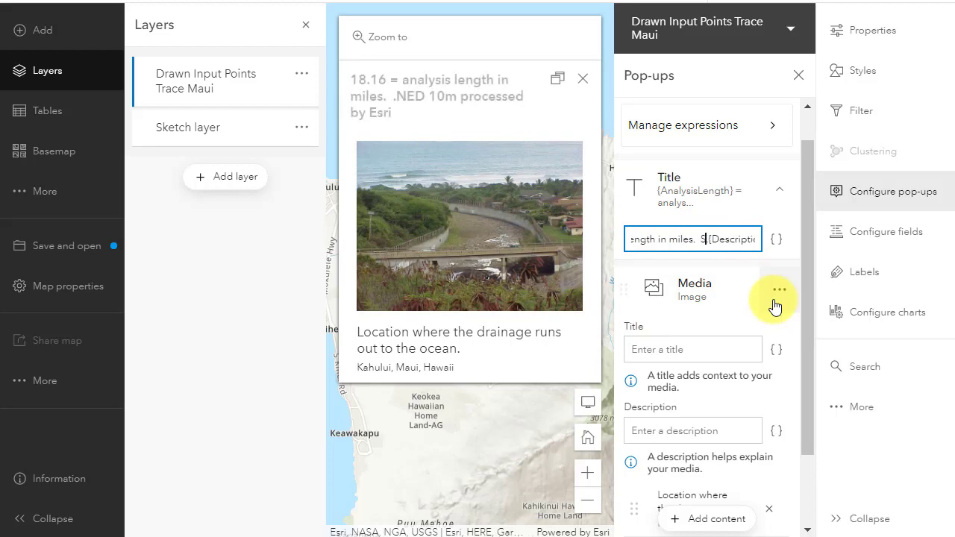
text(:)
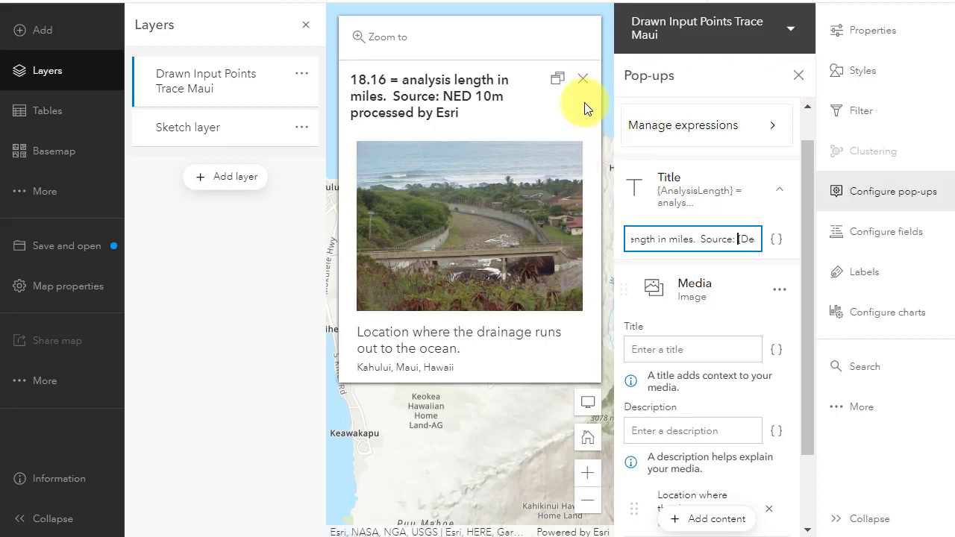
- Close the pop-up configuration, open the trace's pop-up to check the new title, and reopen pop-up configuration
scroll(797, 405, down, 2)
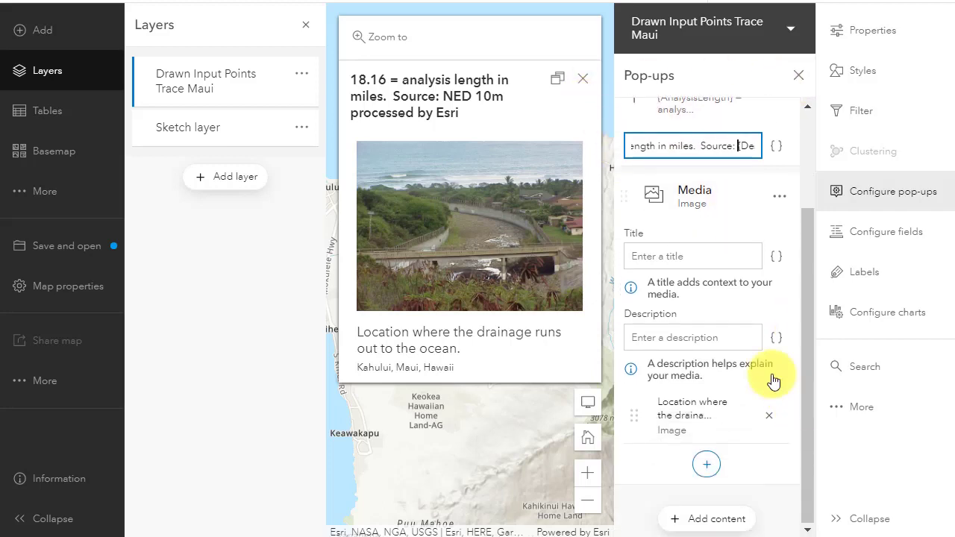
click(583, 79)
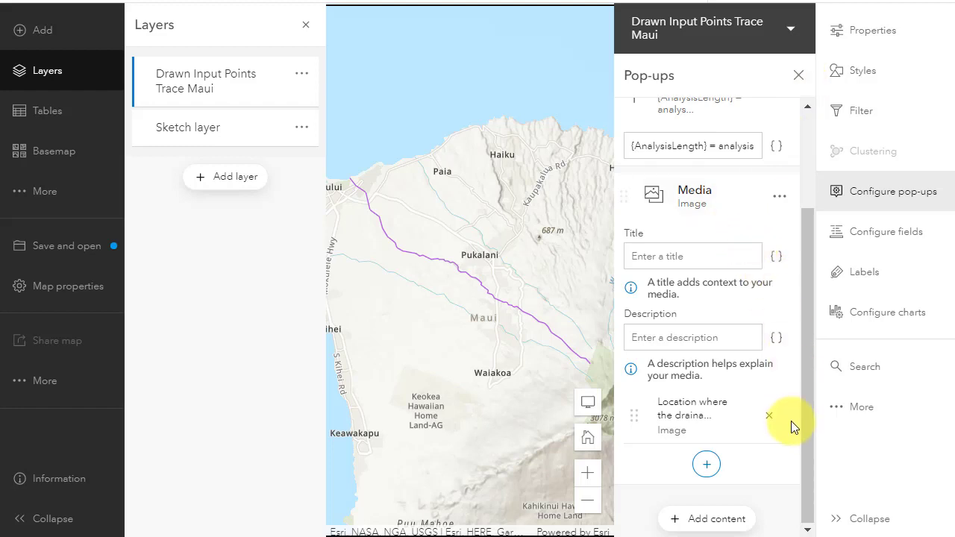
click(798, 75)
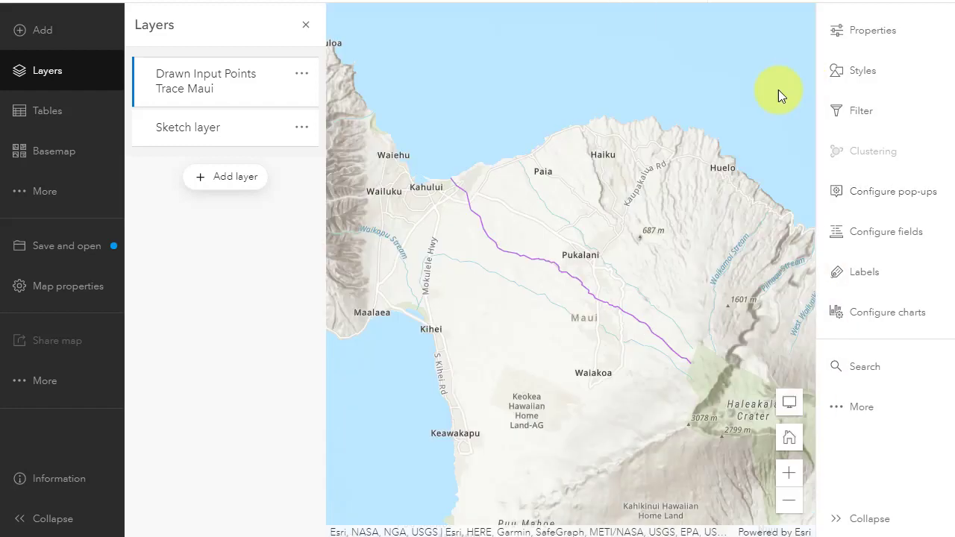
click(564, 271)
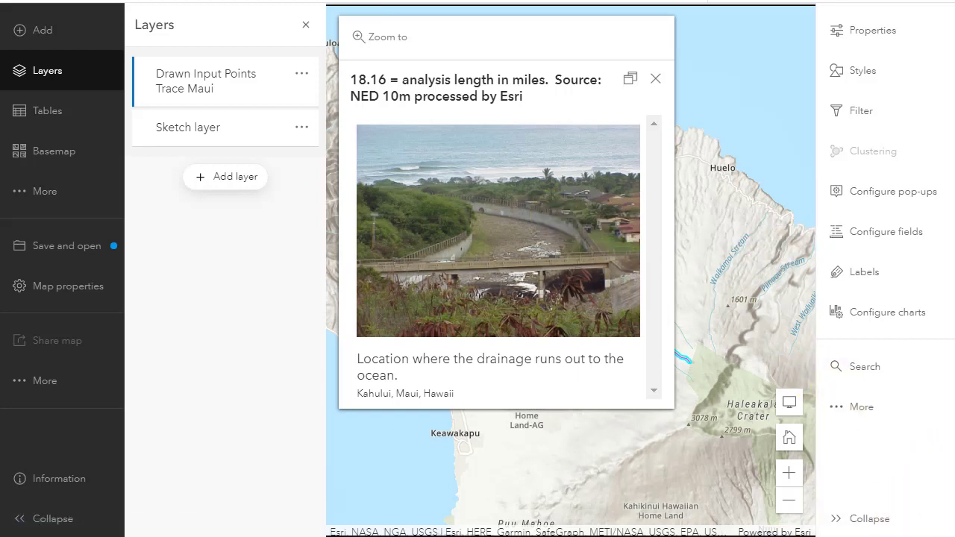
click(657, 79)
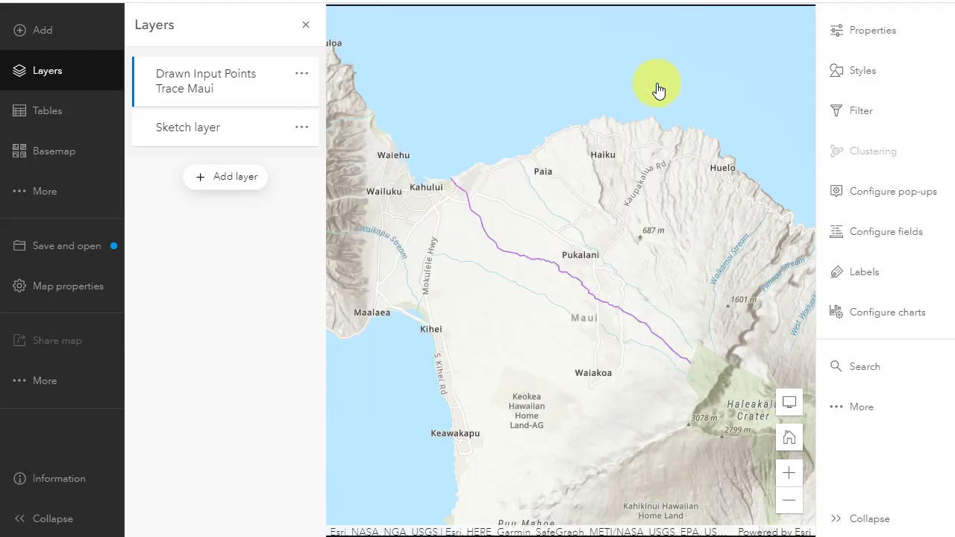
click(900, 211)
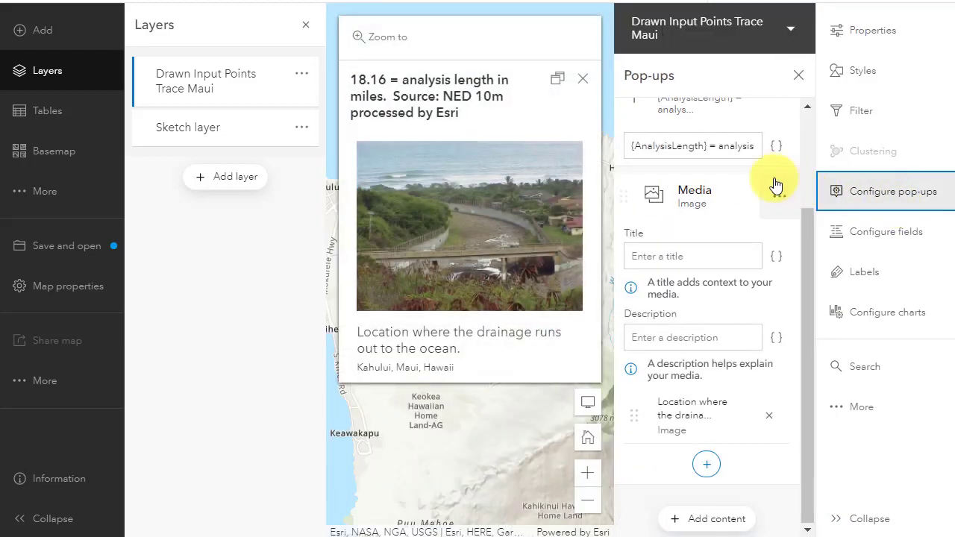
- Paste "Analysis Layer" as the title of the pop-up's image media element
scroll(738, 268, up, 2)
scroll(776, 283, down, 2)
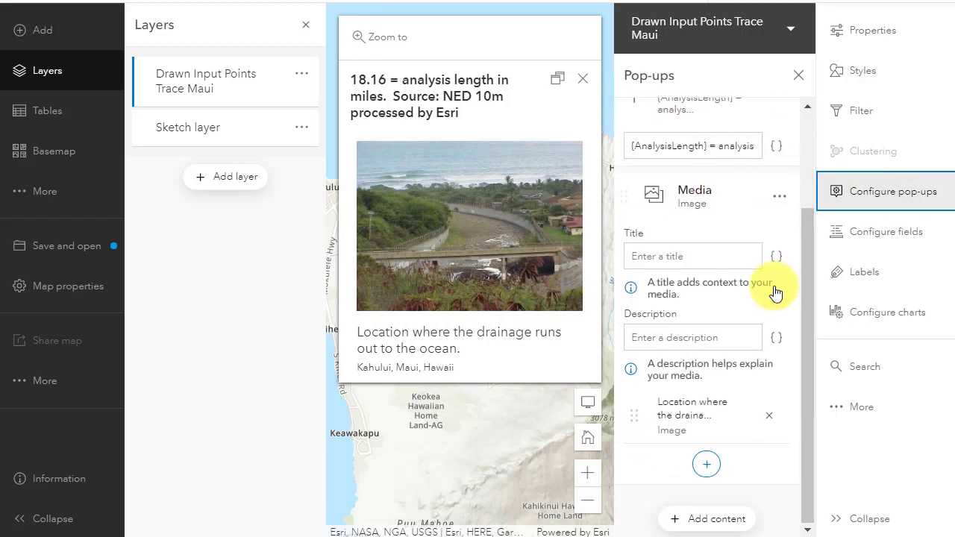
mouse_move(761, 439)
scroll(696, 387, up, 2)
click(696, 387)
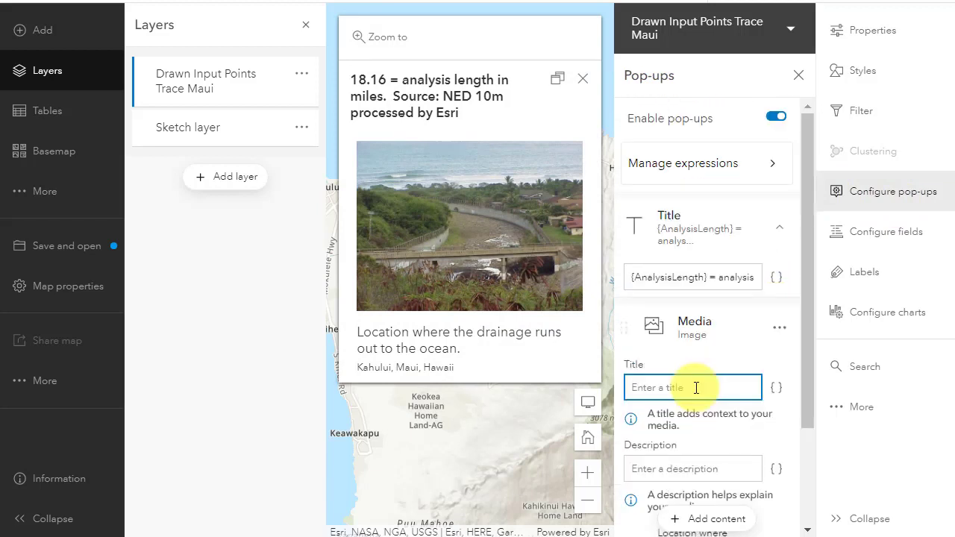
text(Analysis Layer)
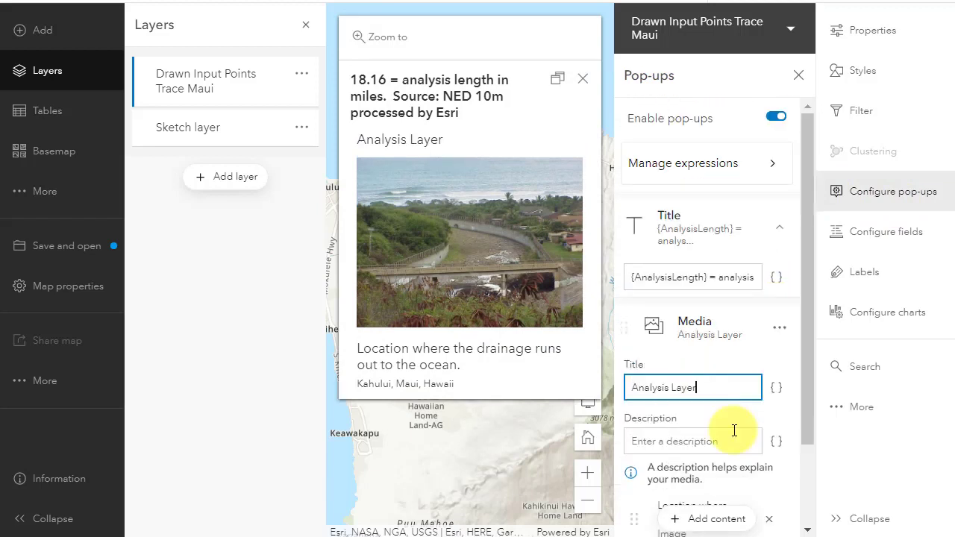
- Set the image's description to "Why does water matter to a location on an island?"
scroll(734, 430, down, 2)
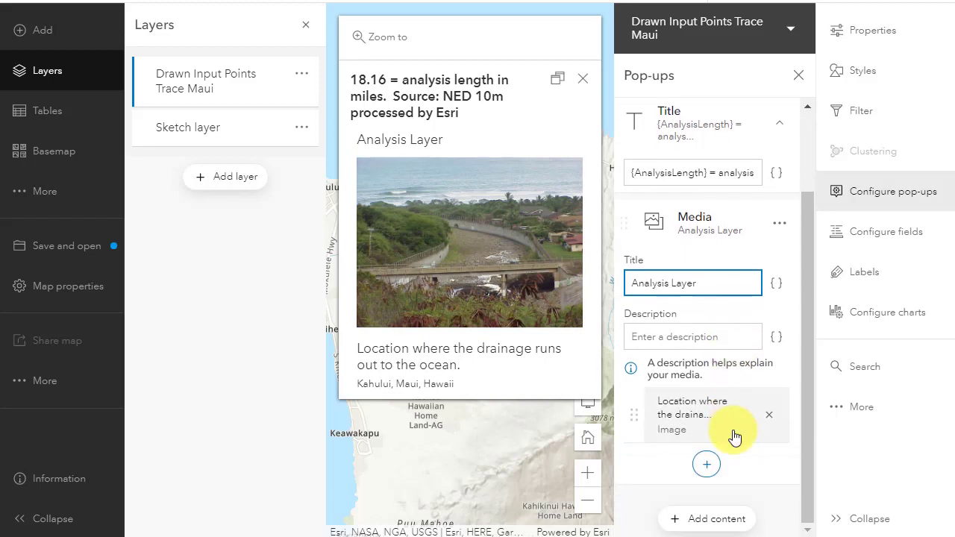
click(685, 339)
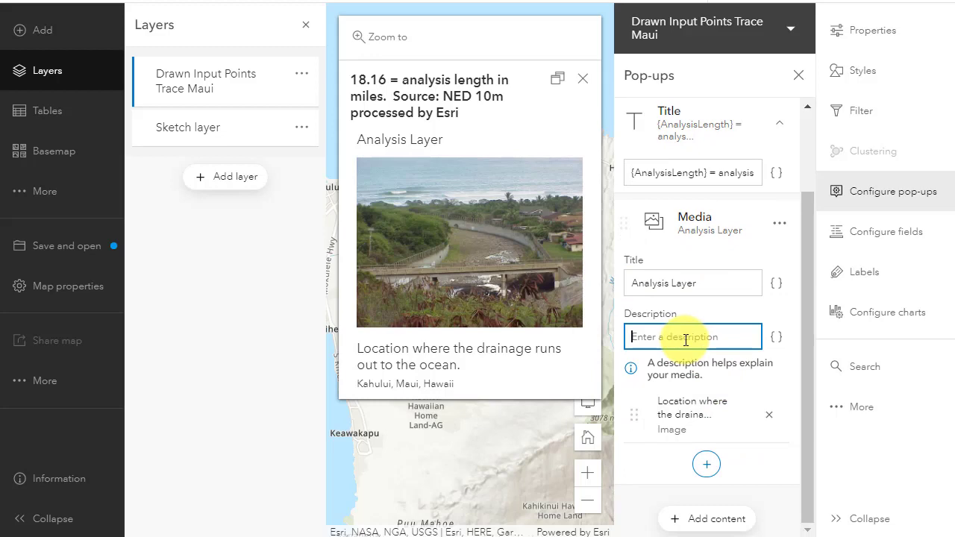
text(Why does wat)
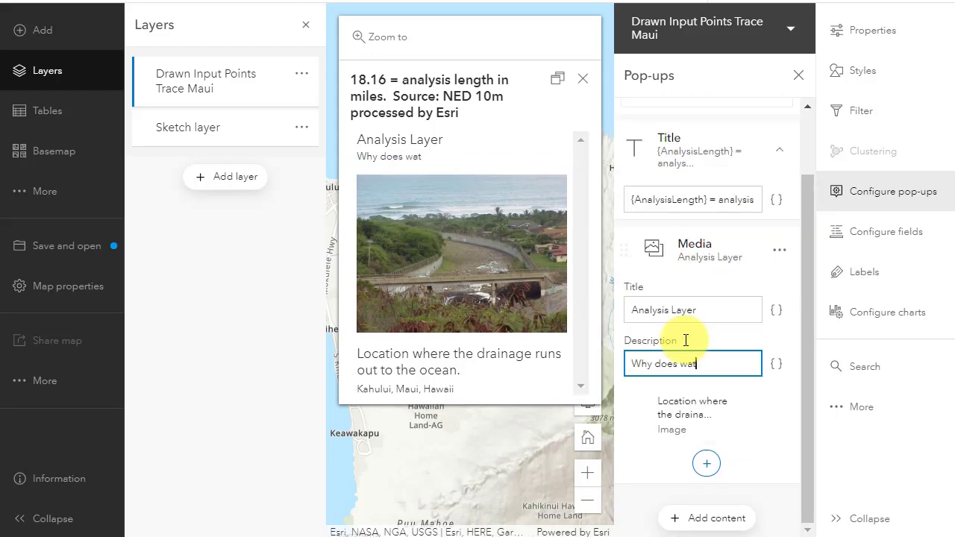
text(er matter to a location)
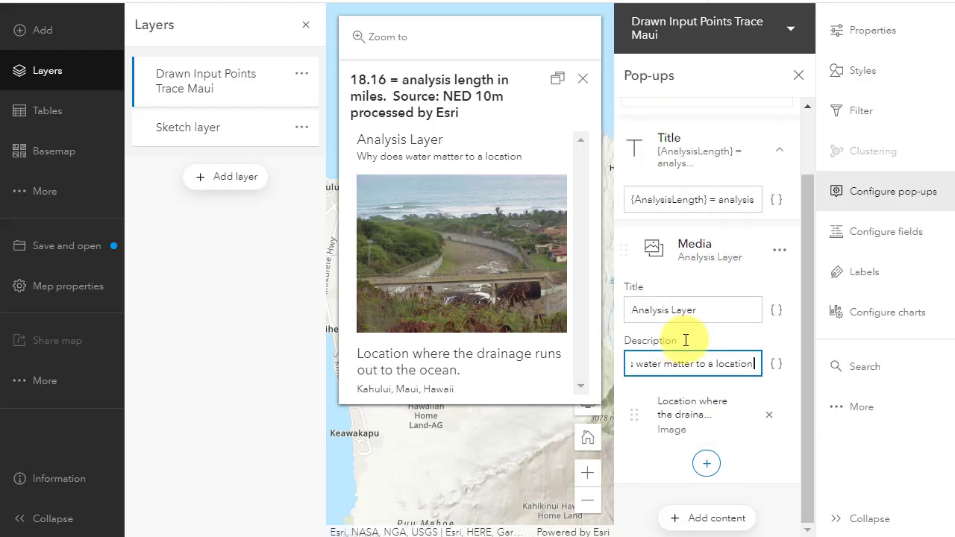
text( on an island?)
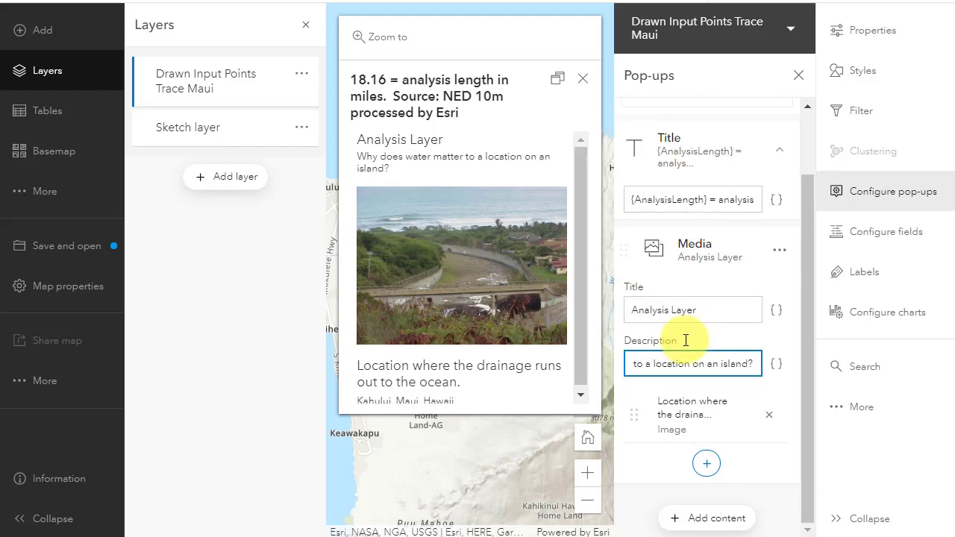
triple_click(715, 363)
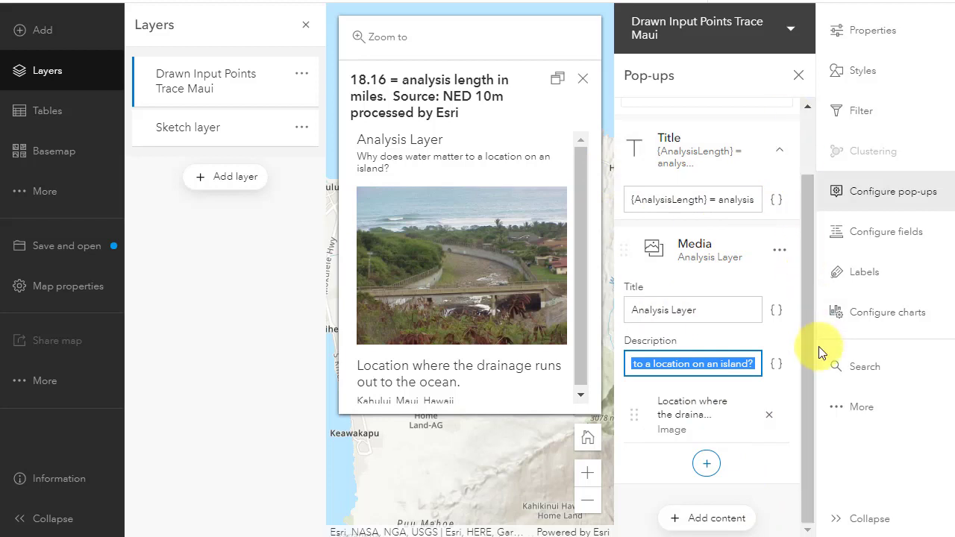
click(786, 459)
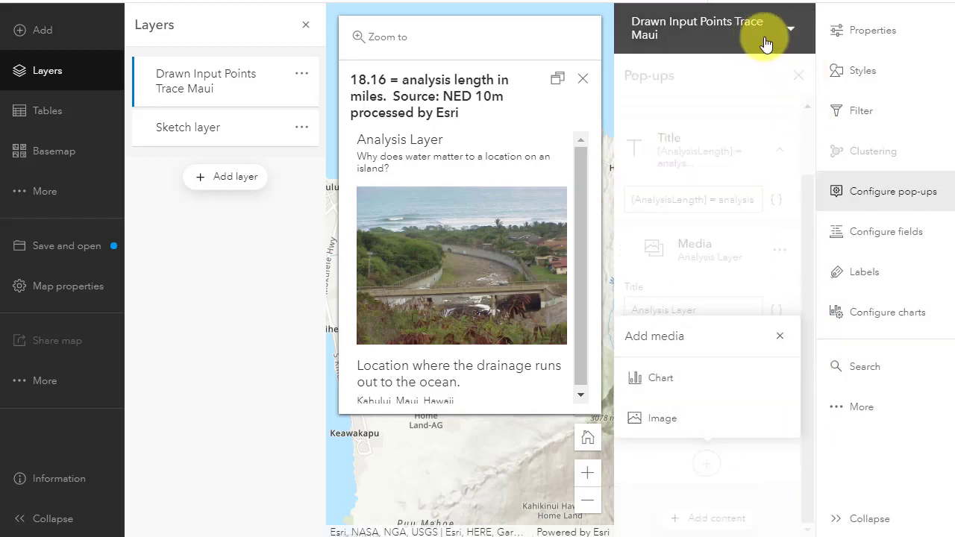
- Close pop-up configuration and the layers list, then review the trace's pop-up docked and undocked before closing it
click(880, 194)
click(638, 316)
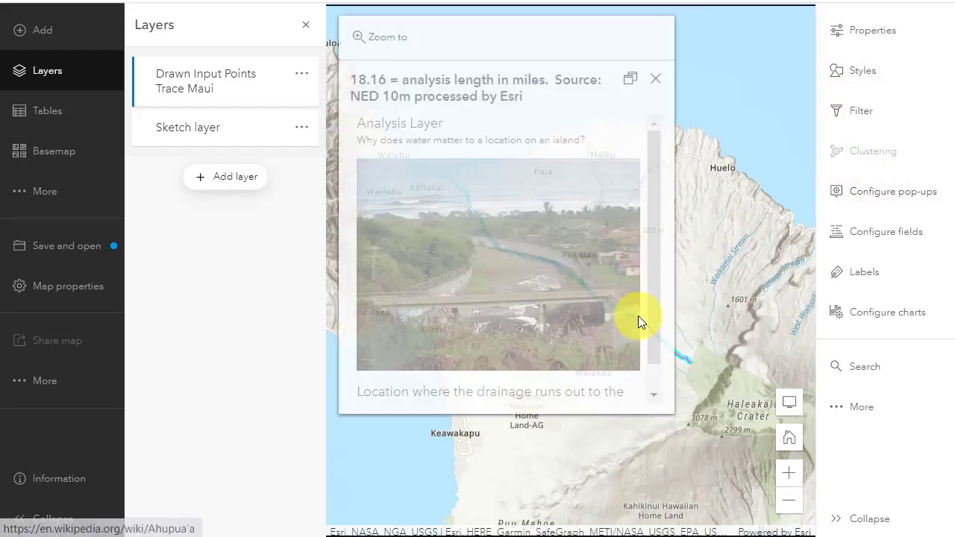
click(303, 26)
click(462, 270)
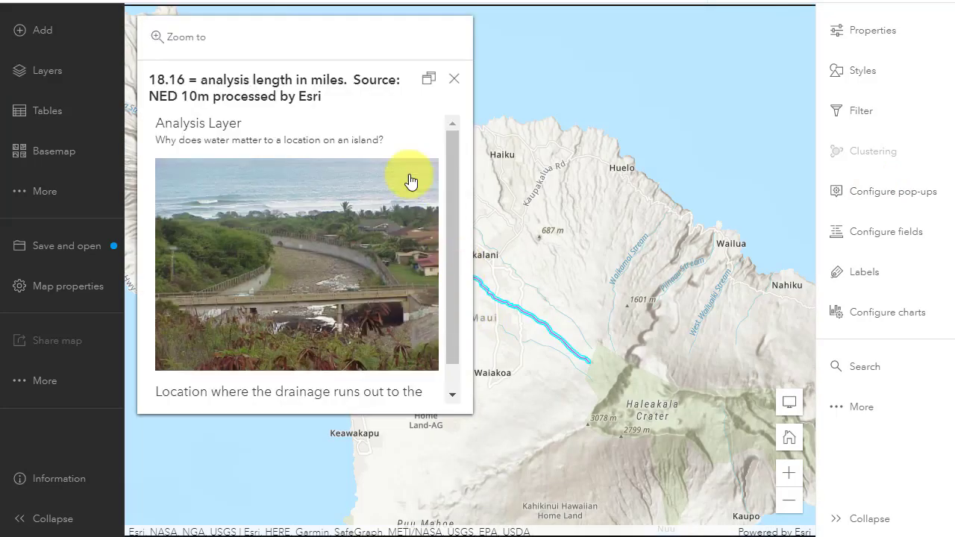
click(429, 80)
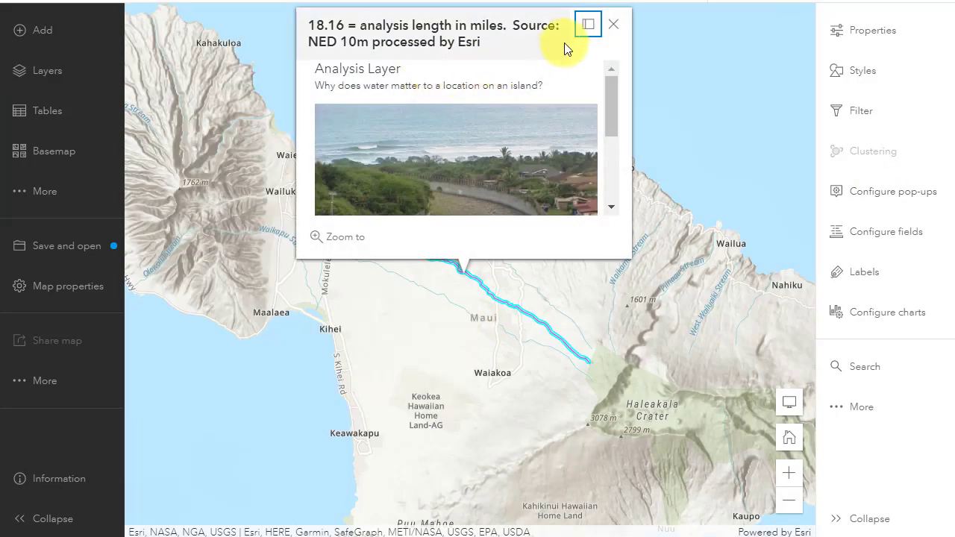
click(588, 25)
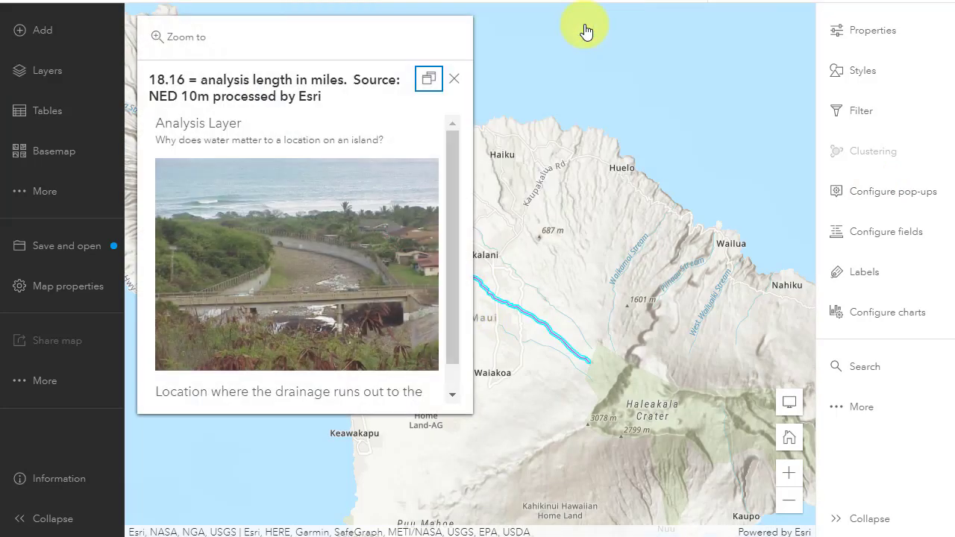
click(455, 79)
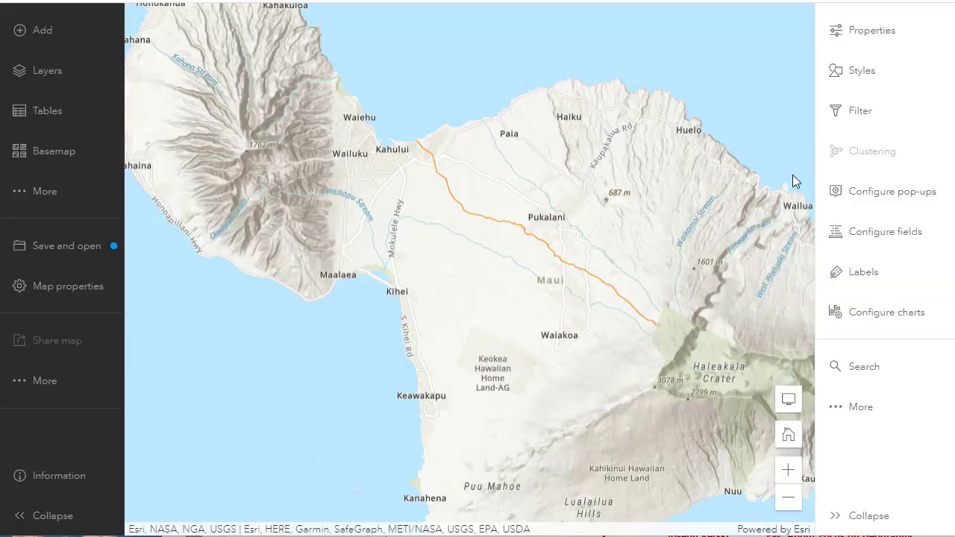
- Open pop-up configuration and view the Custom pop-up expression, then cancel out of it
click(884, 196)
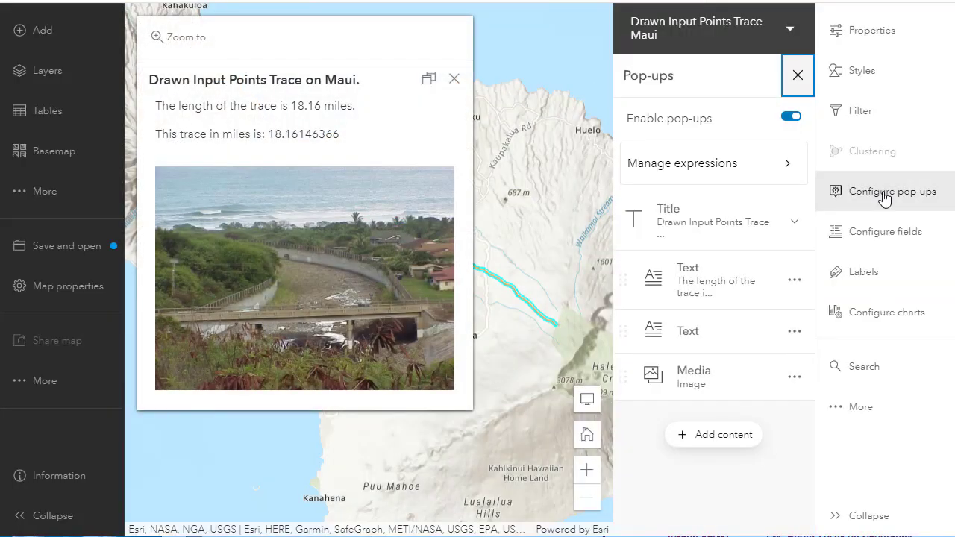
click(697, 166)
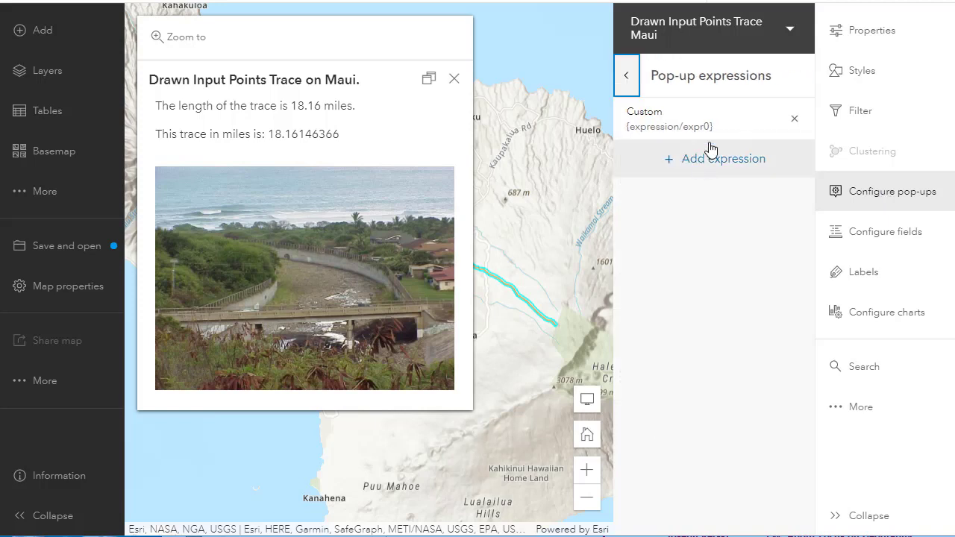
click(694, 133)
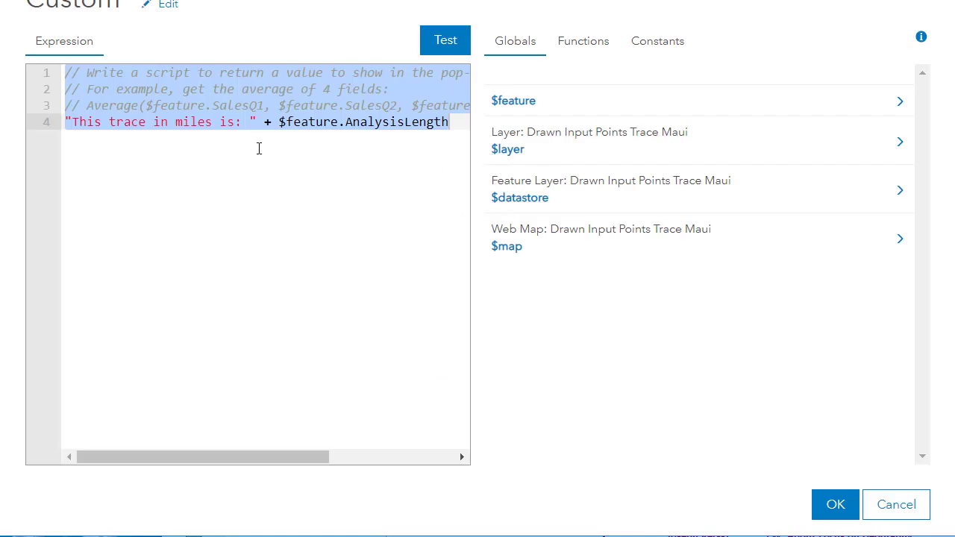
click(896, 505)
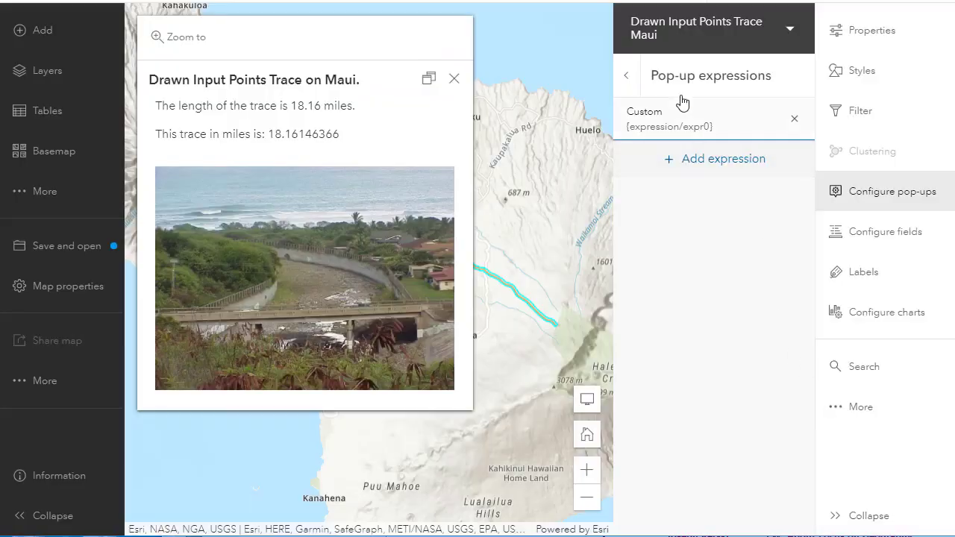
click(626, 76)
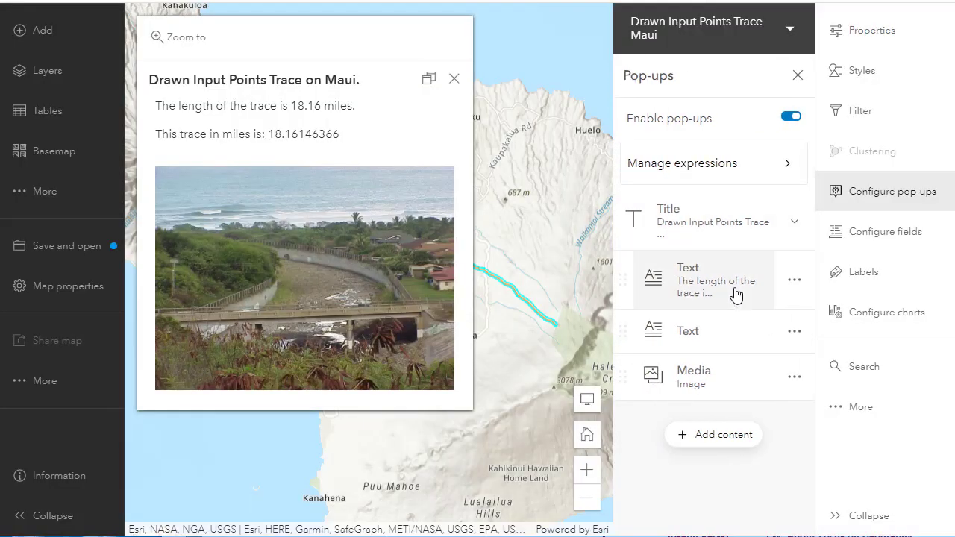
- Edit the first text element so it contains only the {expression/expr0} expression, deleting the trace-length sentence
click(708, 331)
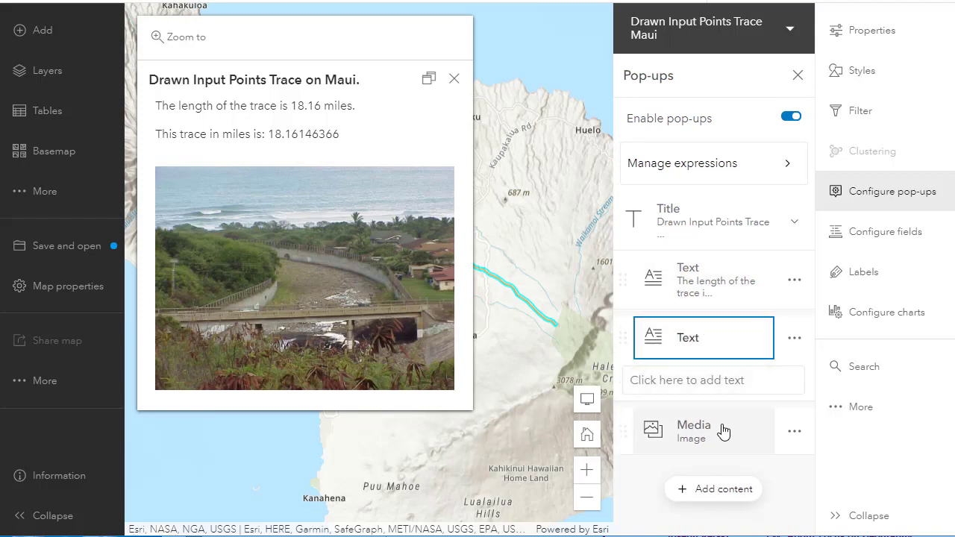
click(700, 301)
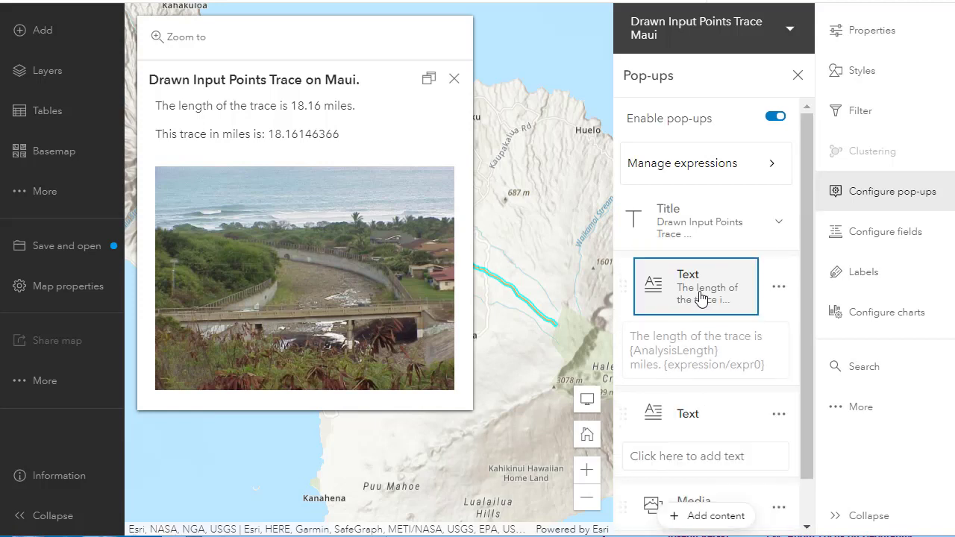
click(733, 365)
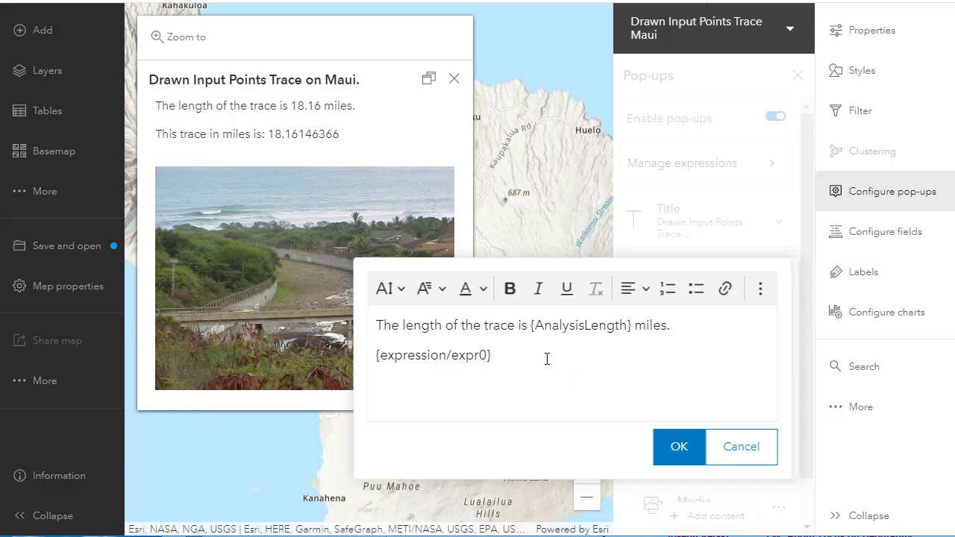
click(695, 334)
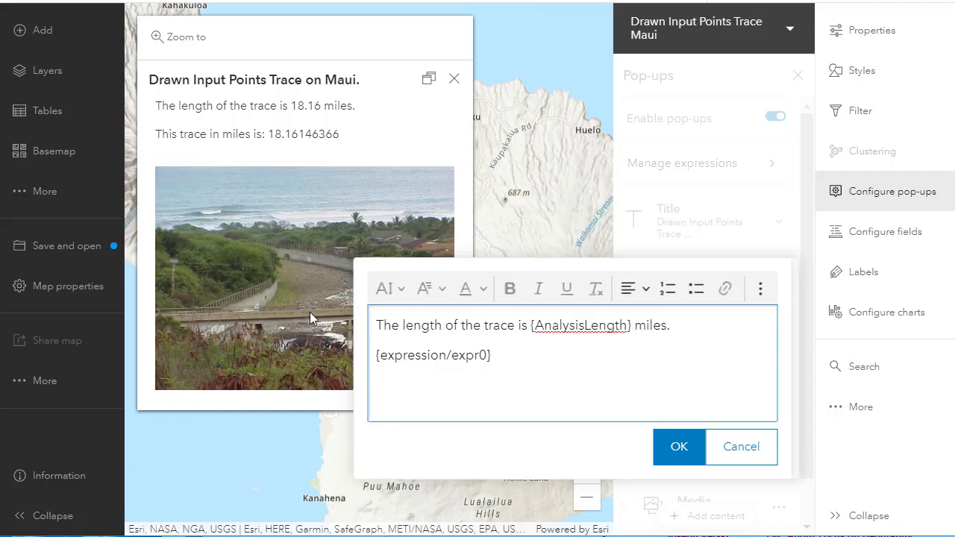
drag(670, 323, 456, 324)
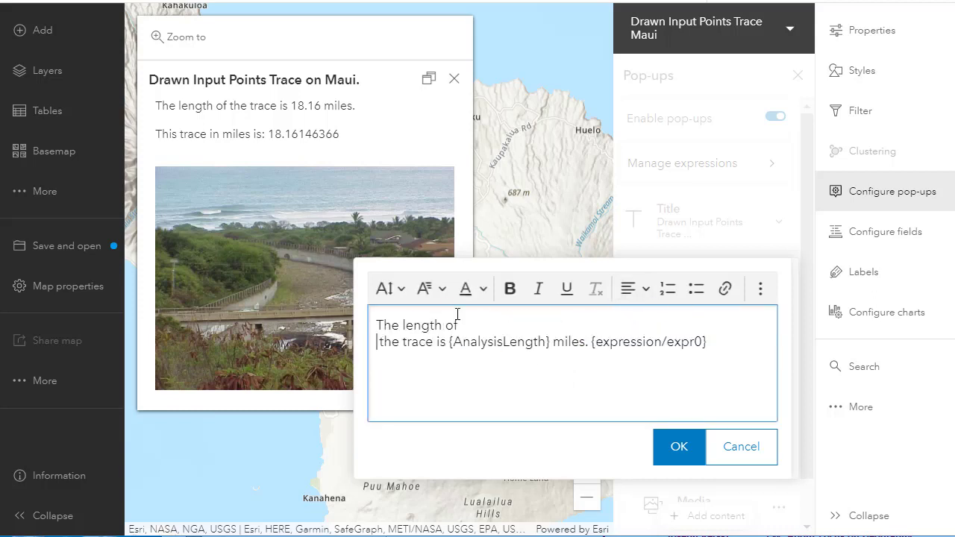
drag(586, 342, 378, 323)
key(BackSpace)
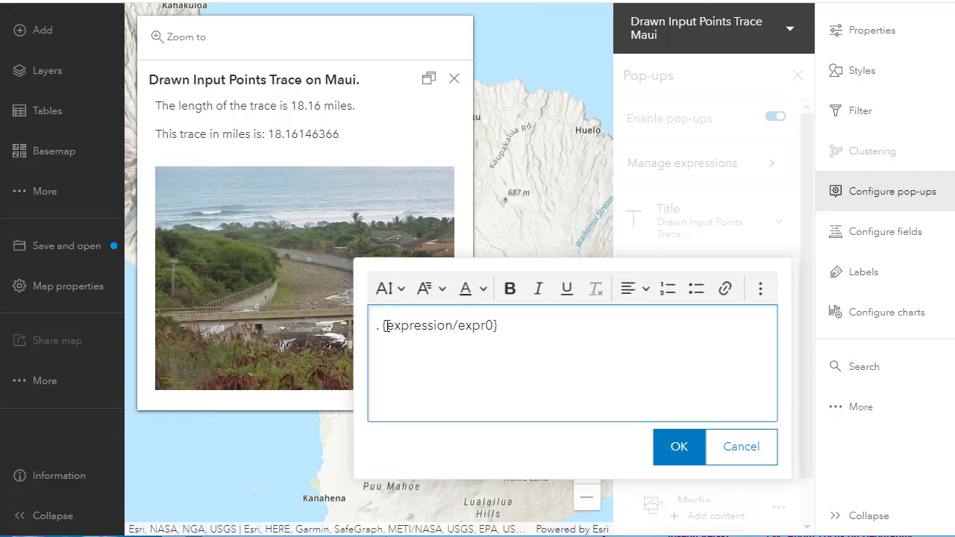
key(Delete)
key(Delete)
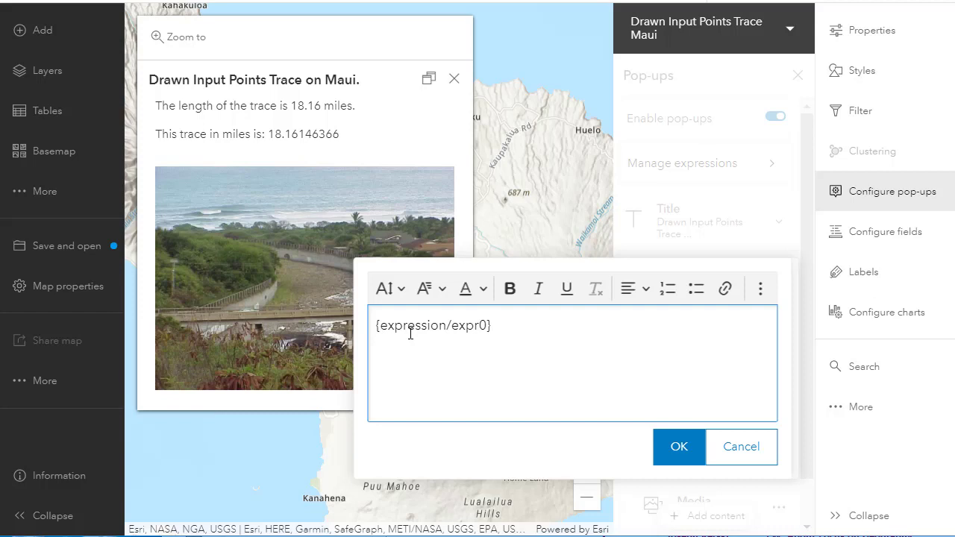
click(677, 447)
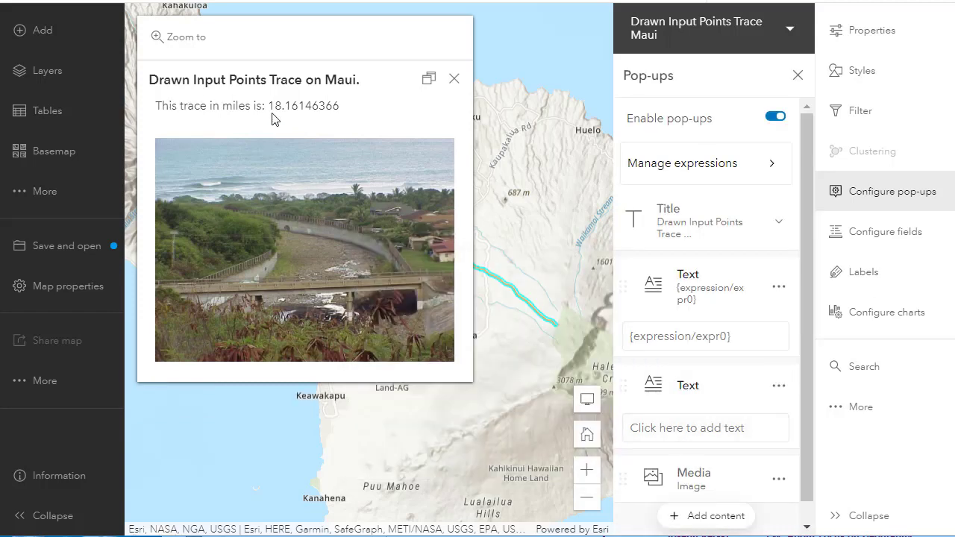
- Reopen the Custom pop-up expression to review its script, cancel, and close the map pop-up
click(674, 164)
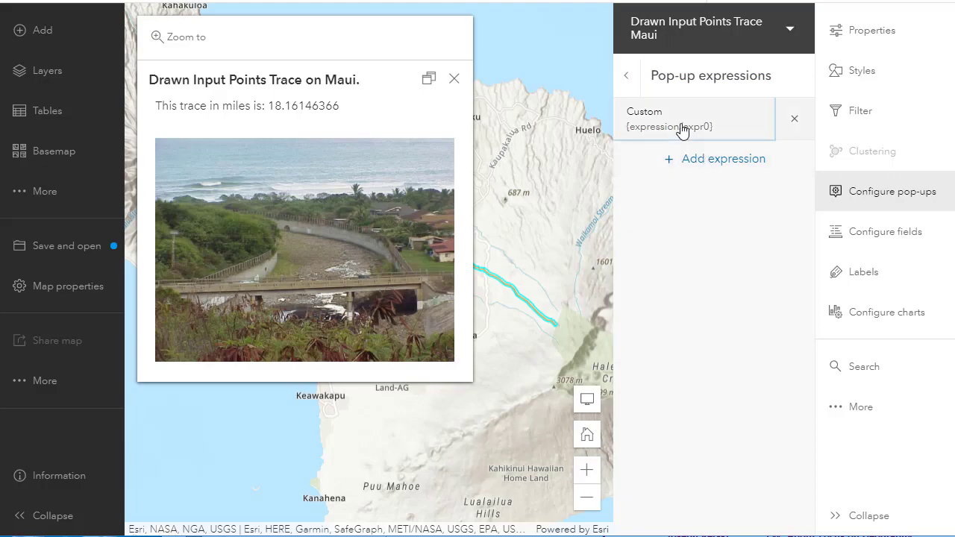
click(681, 127)
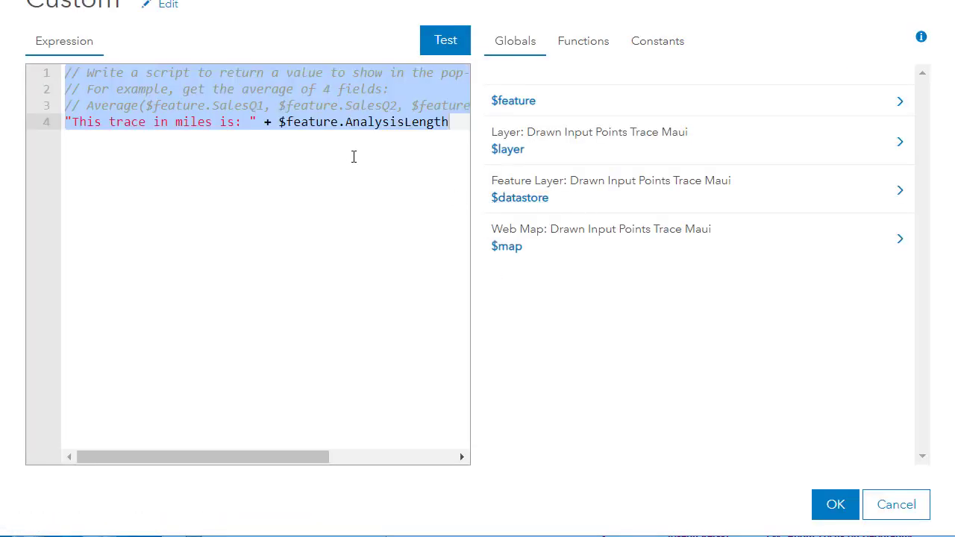
click(894, 505)
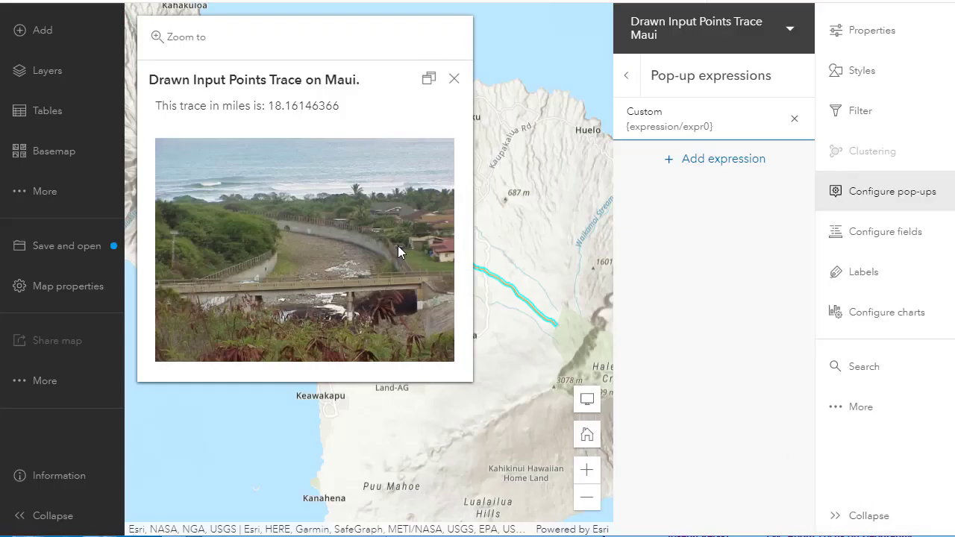
click(454, 79)
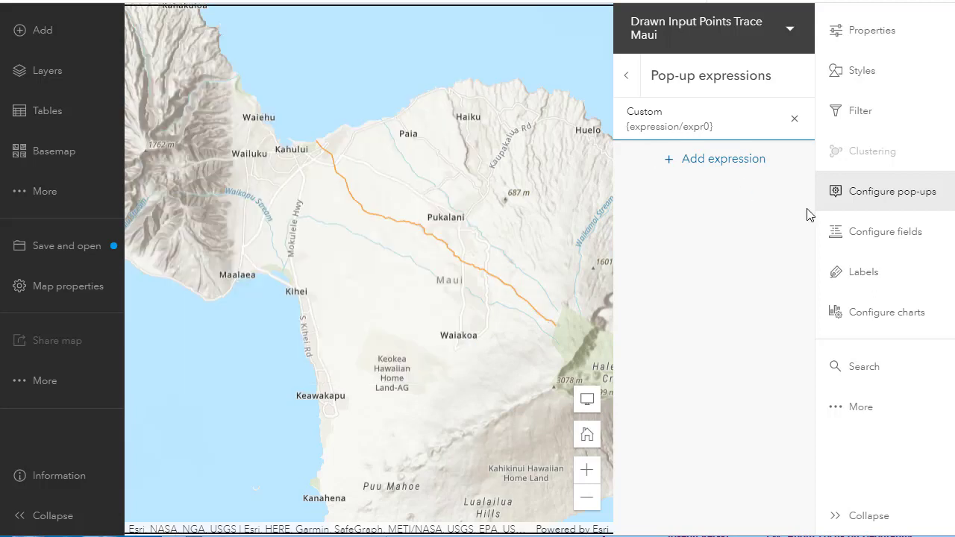
- Enable labels on the trace layer and view the Description label field's expression, cancelling out of it
click(870, 280)
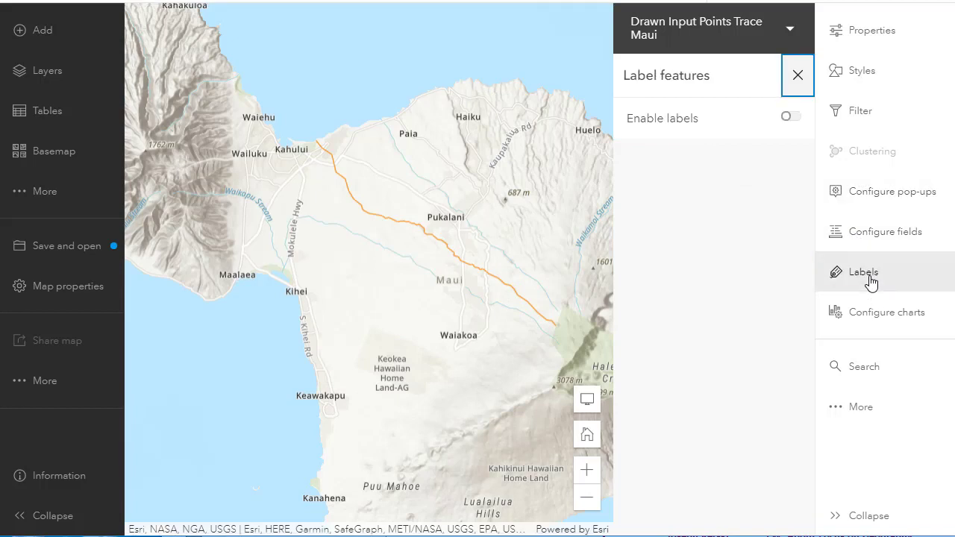
click(790, 120)
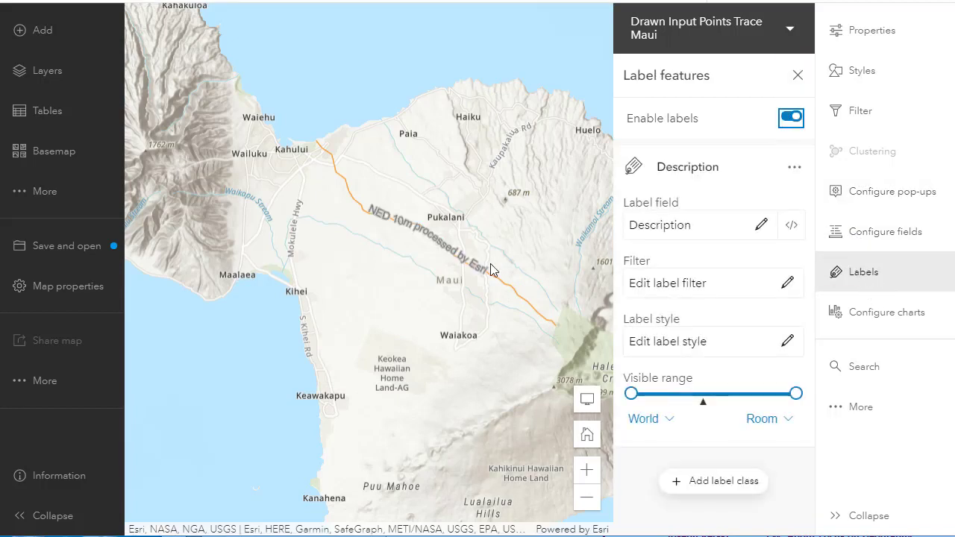
click(792, 227)
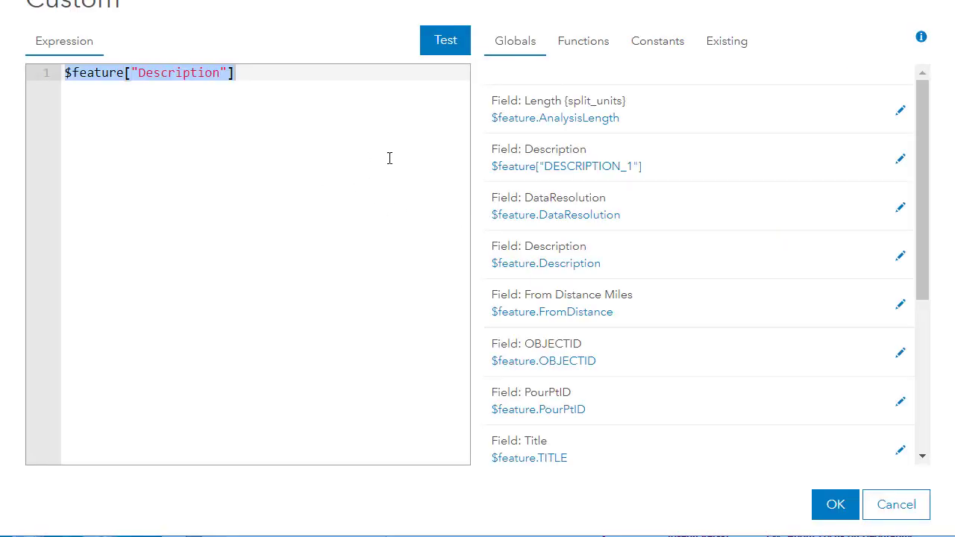
click(904, 511)
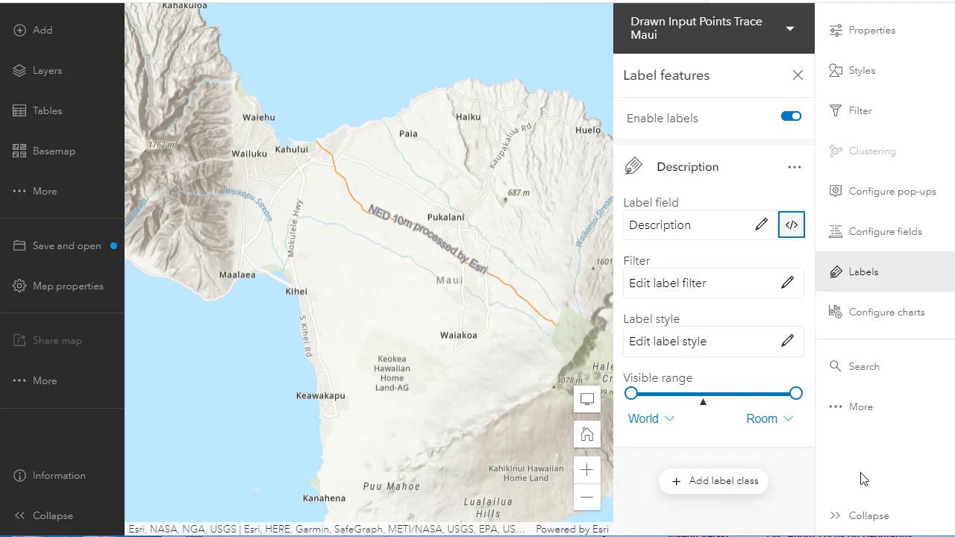
- Set the label text colour to #b055e6 and the label halo size to 3
click(673, 352)
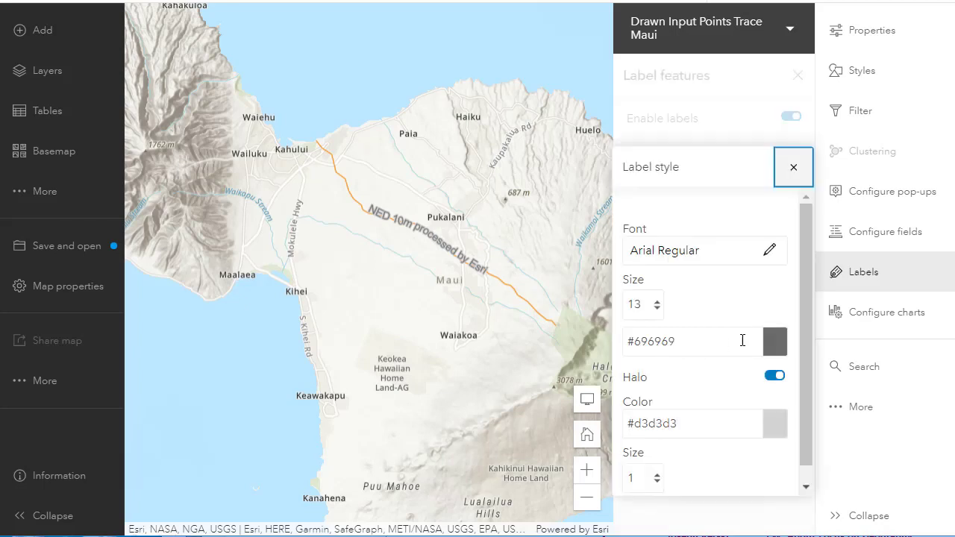
click(770, 349)
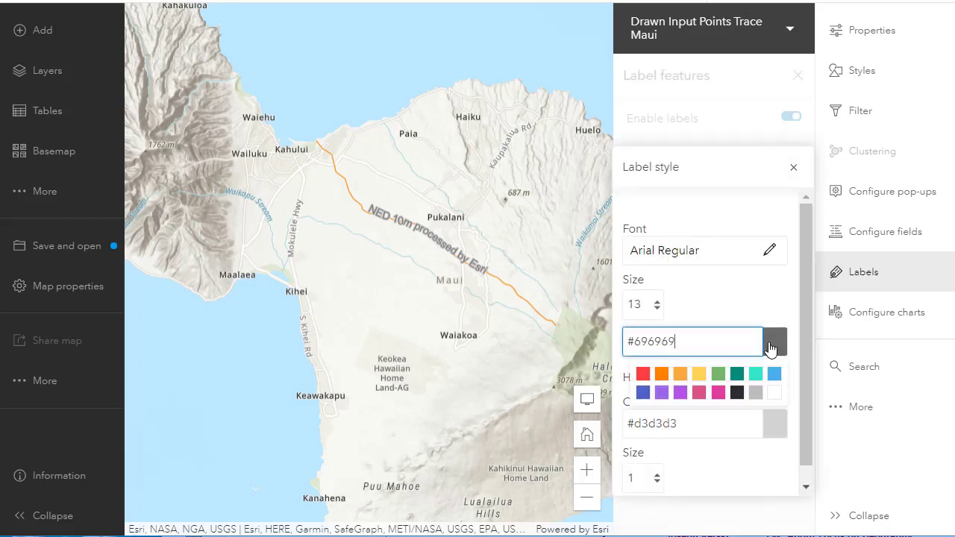
click(678, 395)
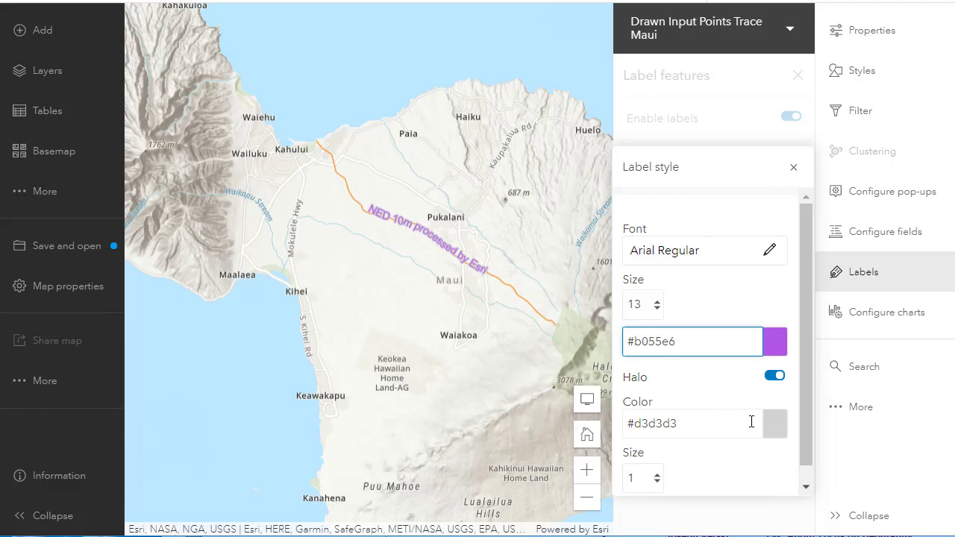
click(659, 483)
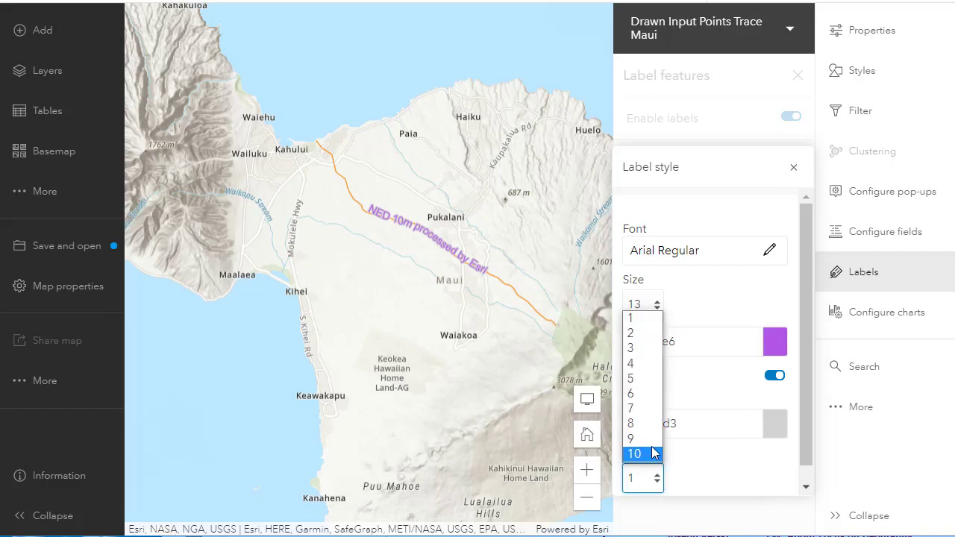
click(635, 355)
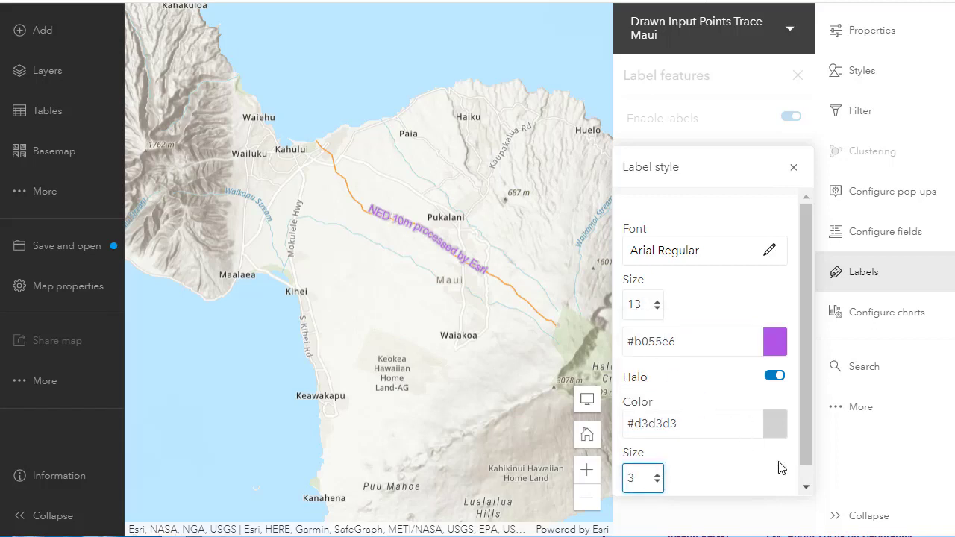
- Set the label font size to 15, then close the label style and label features panels
scroll(781, 470, down, 1)
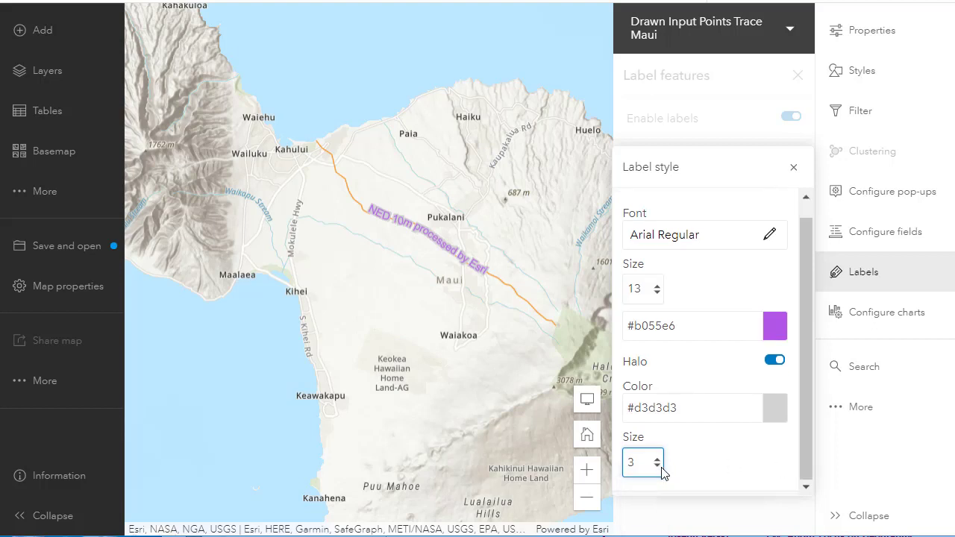
click(656, 289)
click(657, 289)
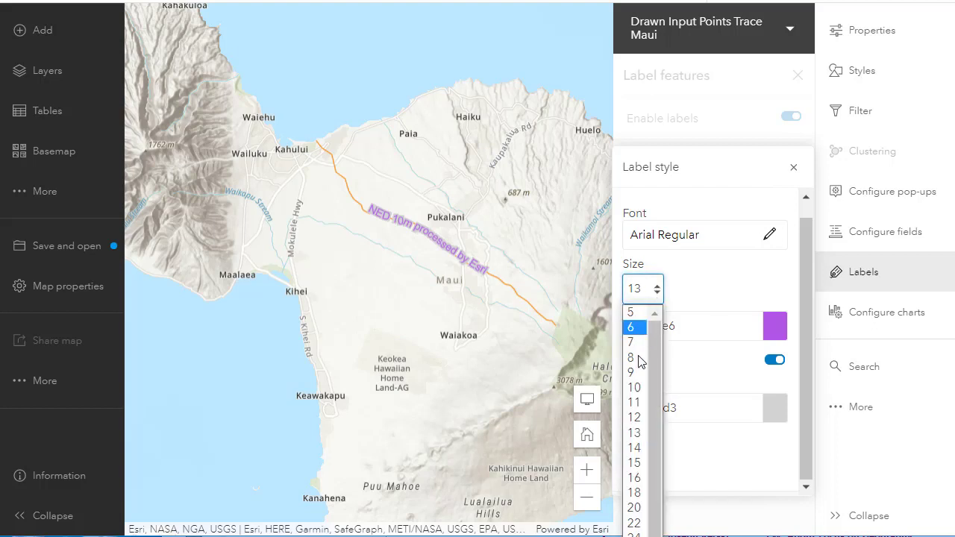
click(633, 460)
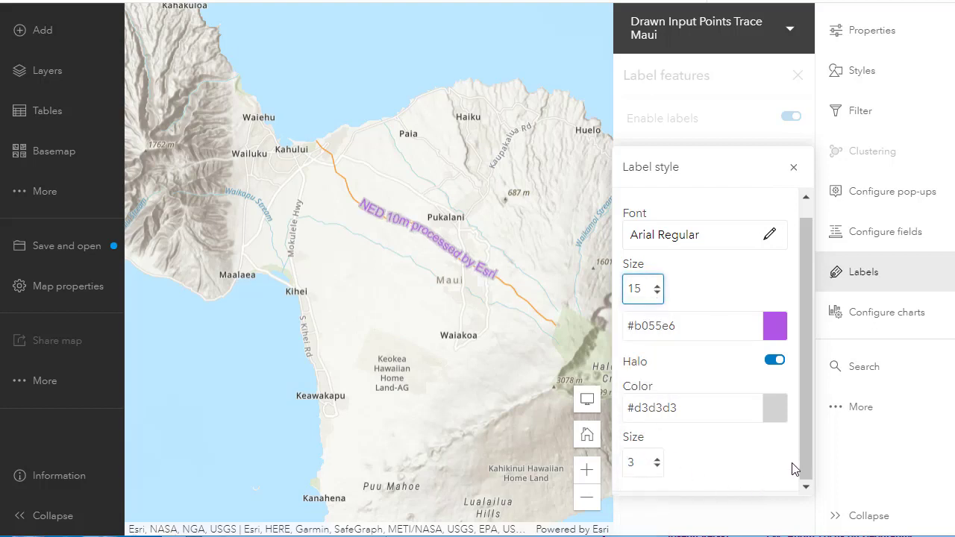
click(794, 169)
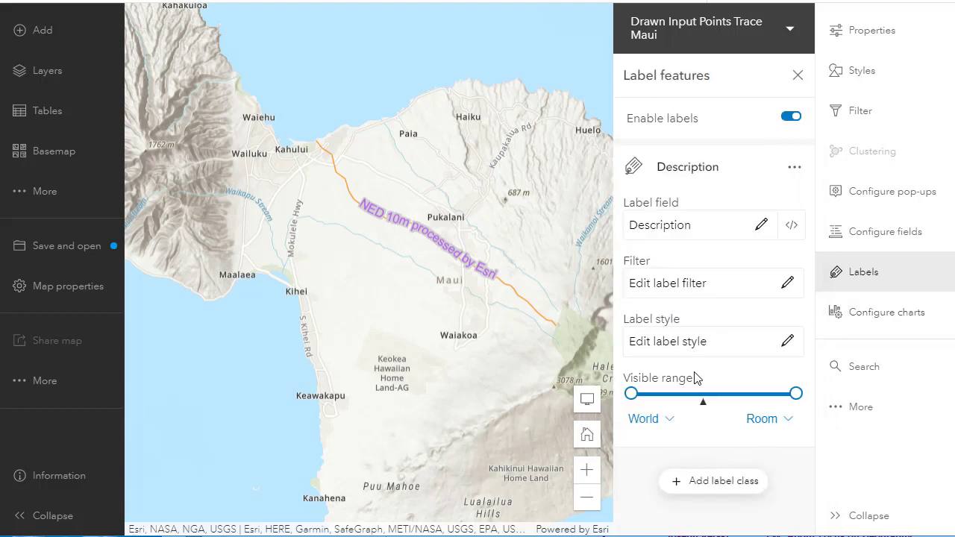
click(798, 76)
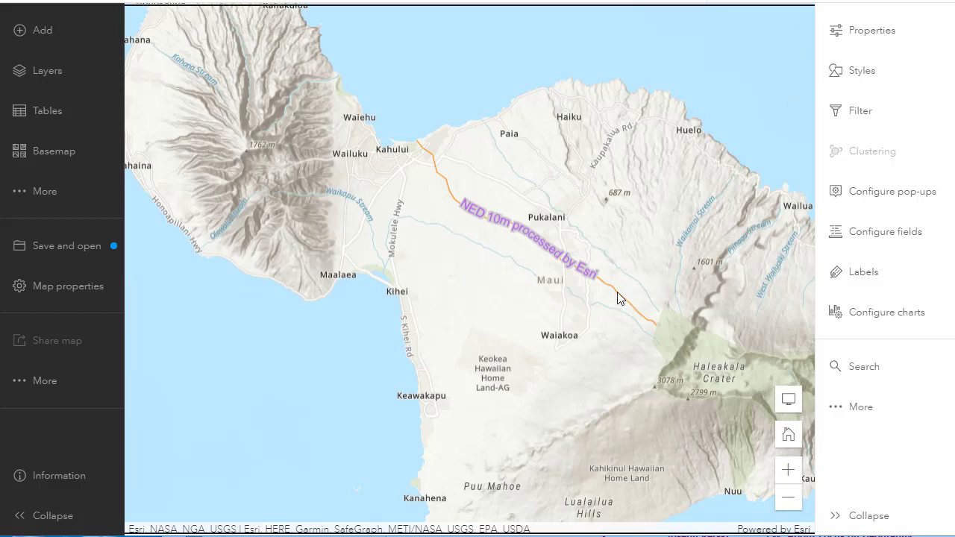
- Review the trace's pop-up, then open pop-up configuration and inspect the Media element's image settings, including URL and link
click(617, 299)
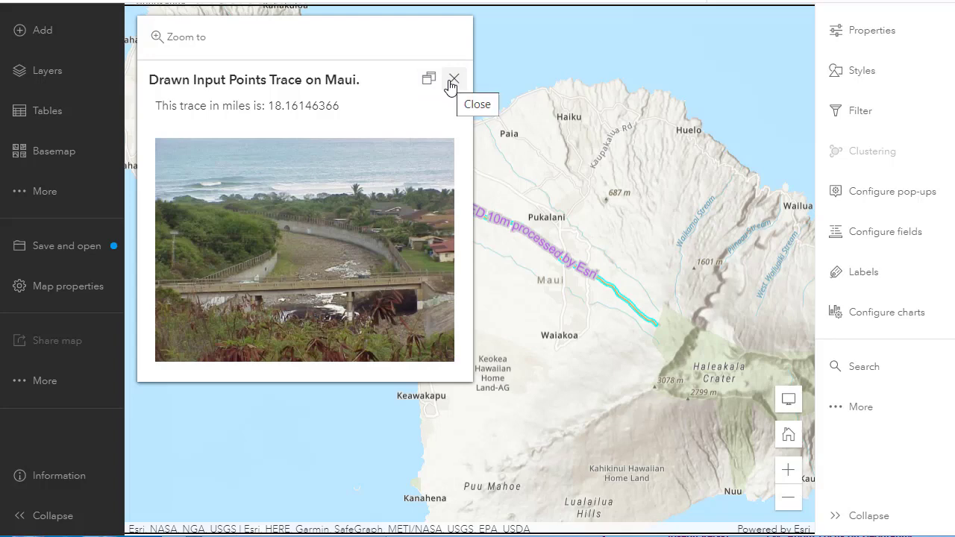
click(452, 80)
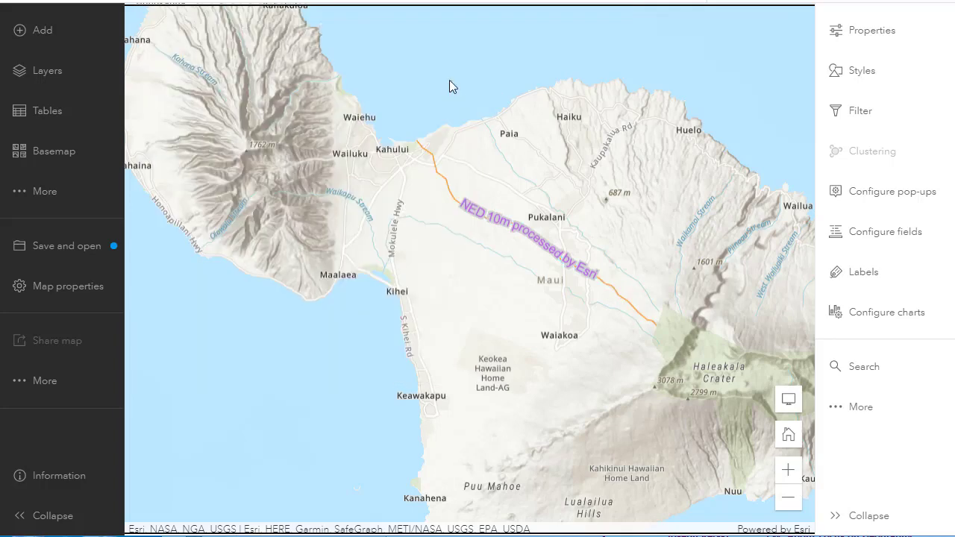
click(877, 203)
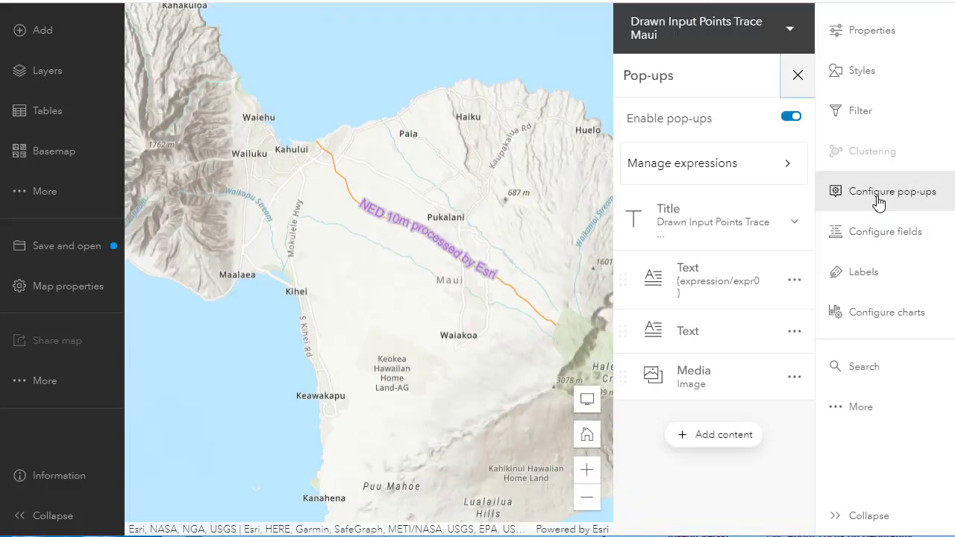
click(715, 377)
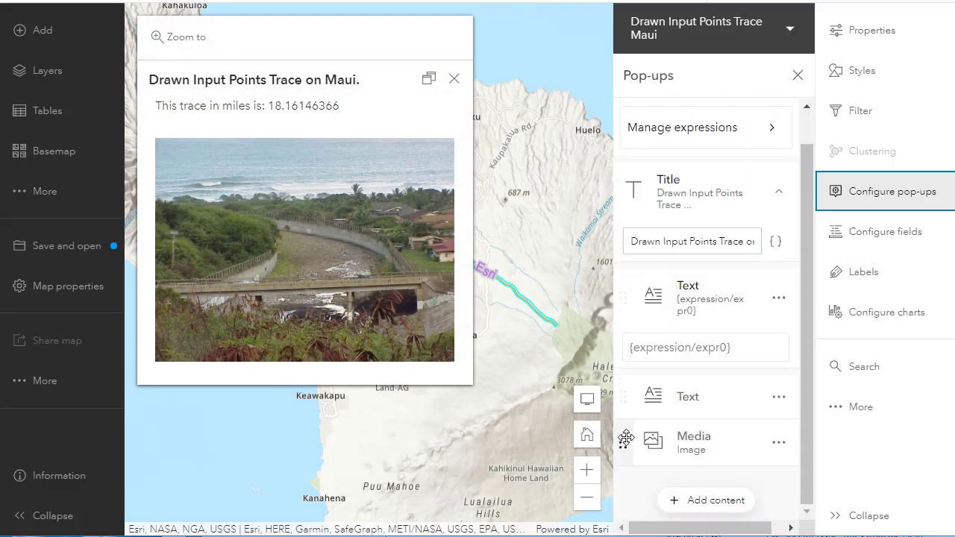
click(624, 441)
click(677, 446)
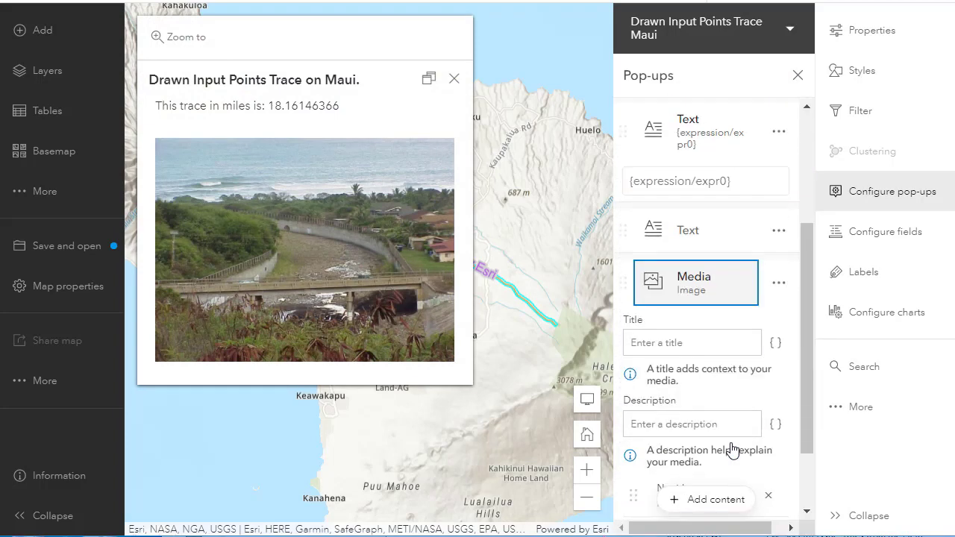
click(674, 256)
click(696, 333)
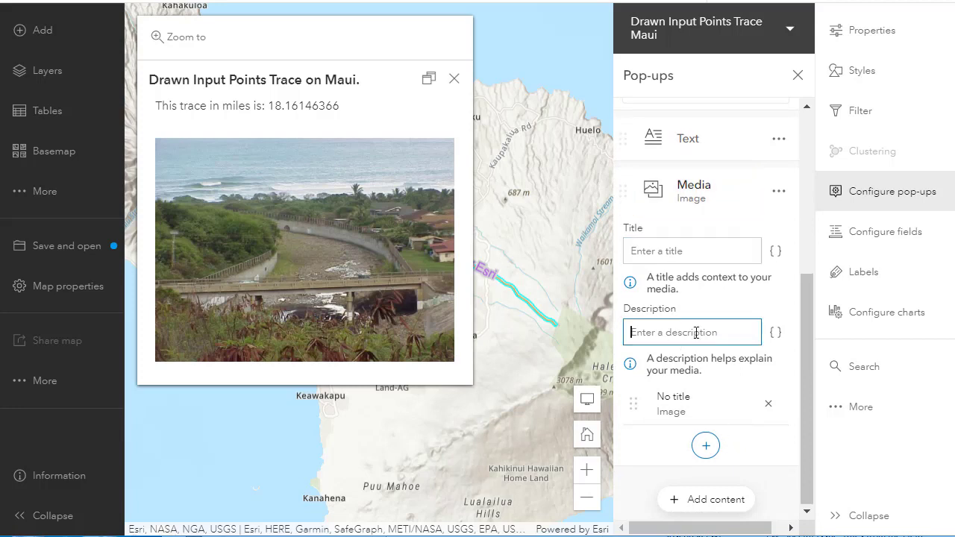
click(707, 406)
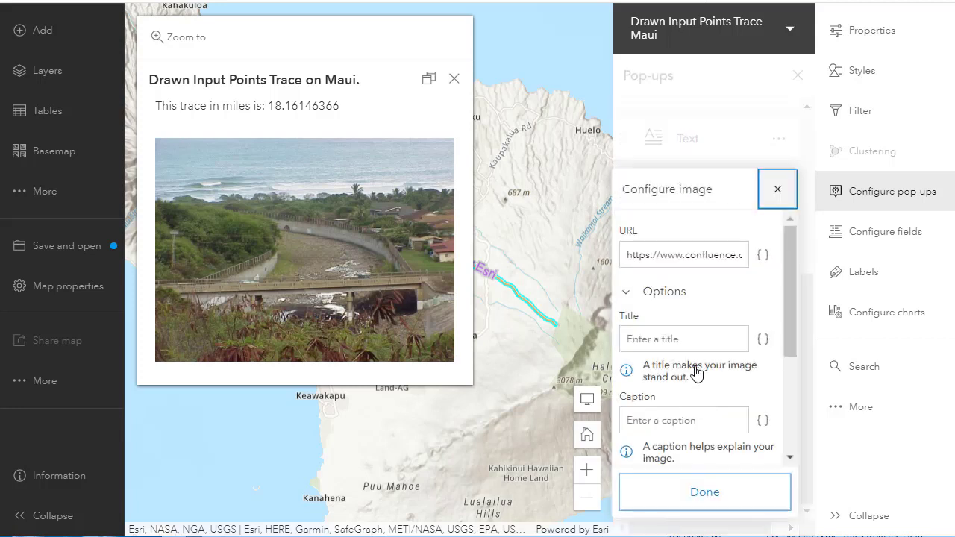
scroll(693, 326, down, 3)
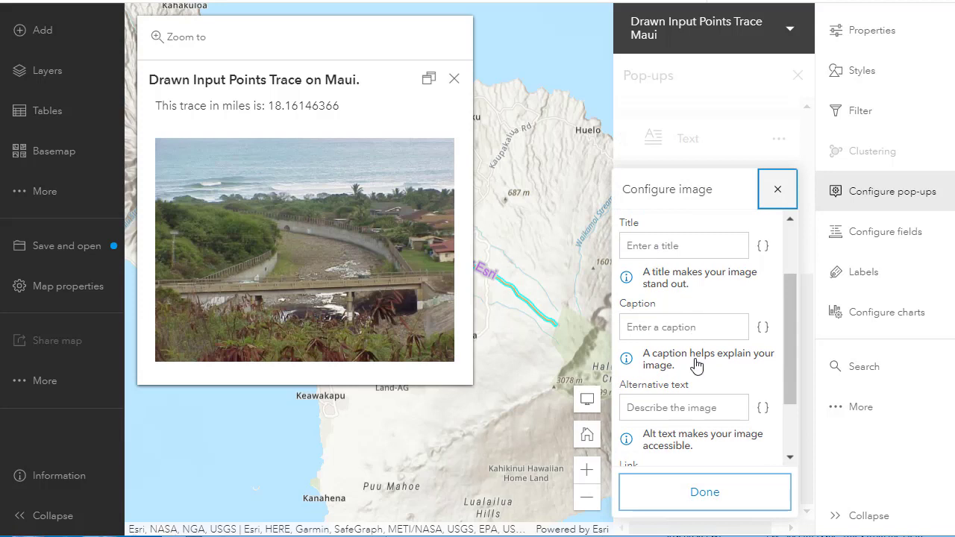
scroll(696, 364, down, 2)
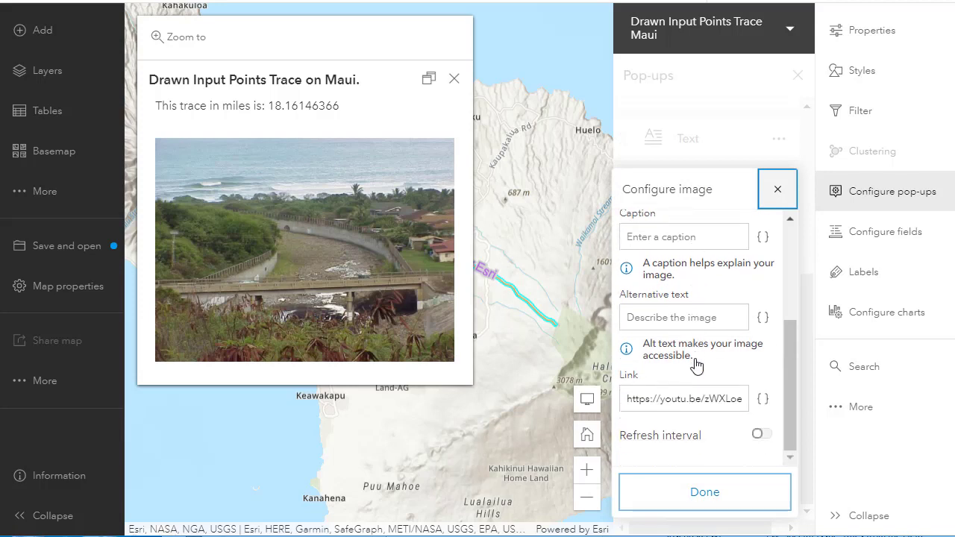